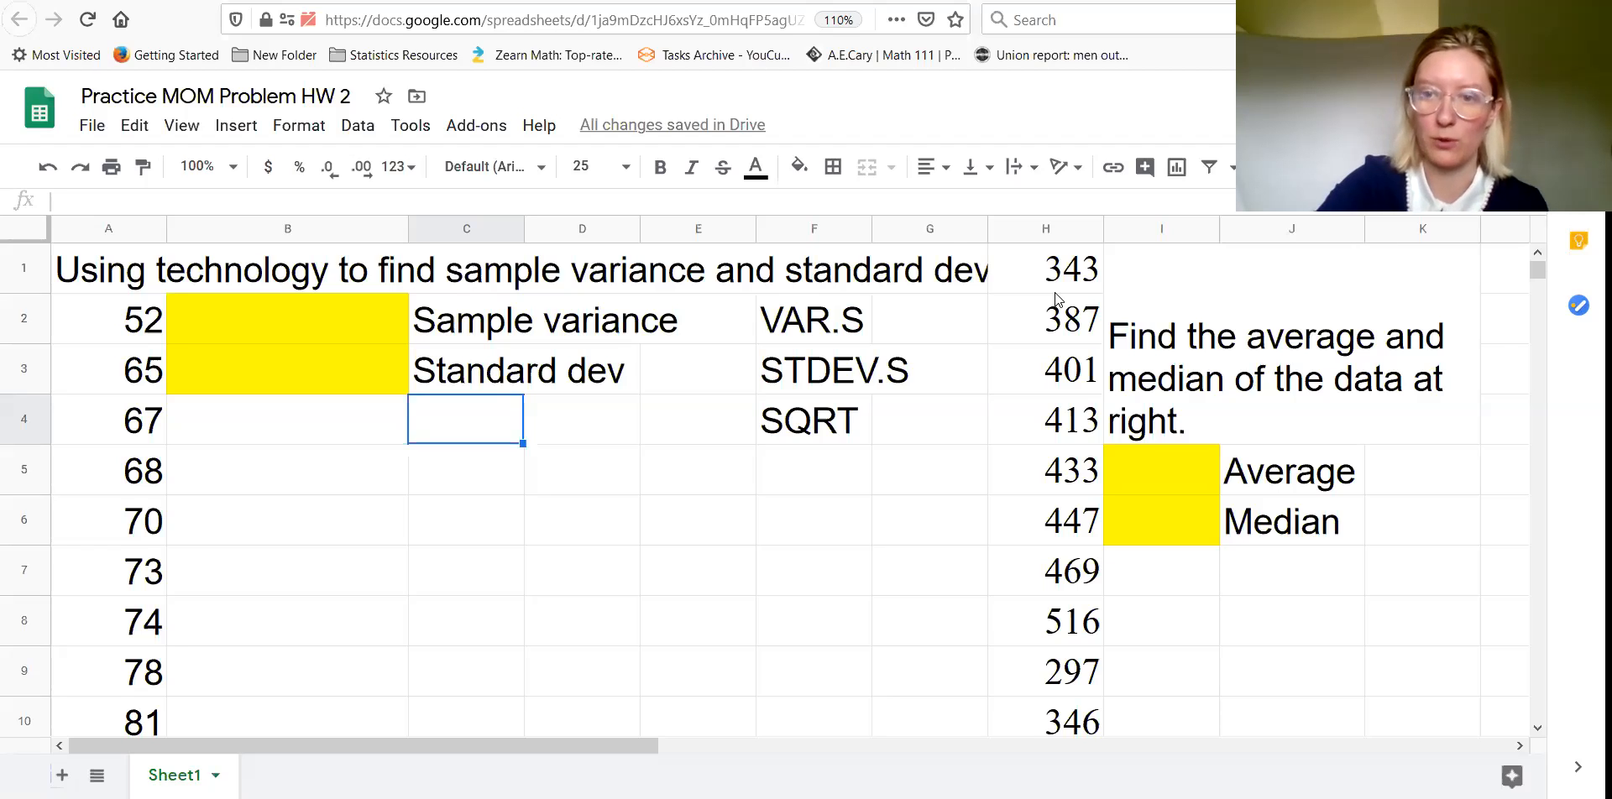
- Calculate the average of H1:H54 in the yellow cell I5 beside the Average label
click(1125, 475)
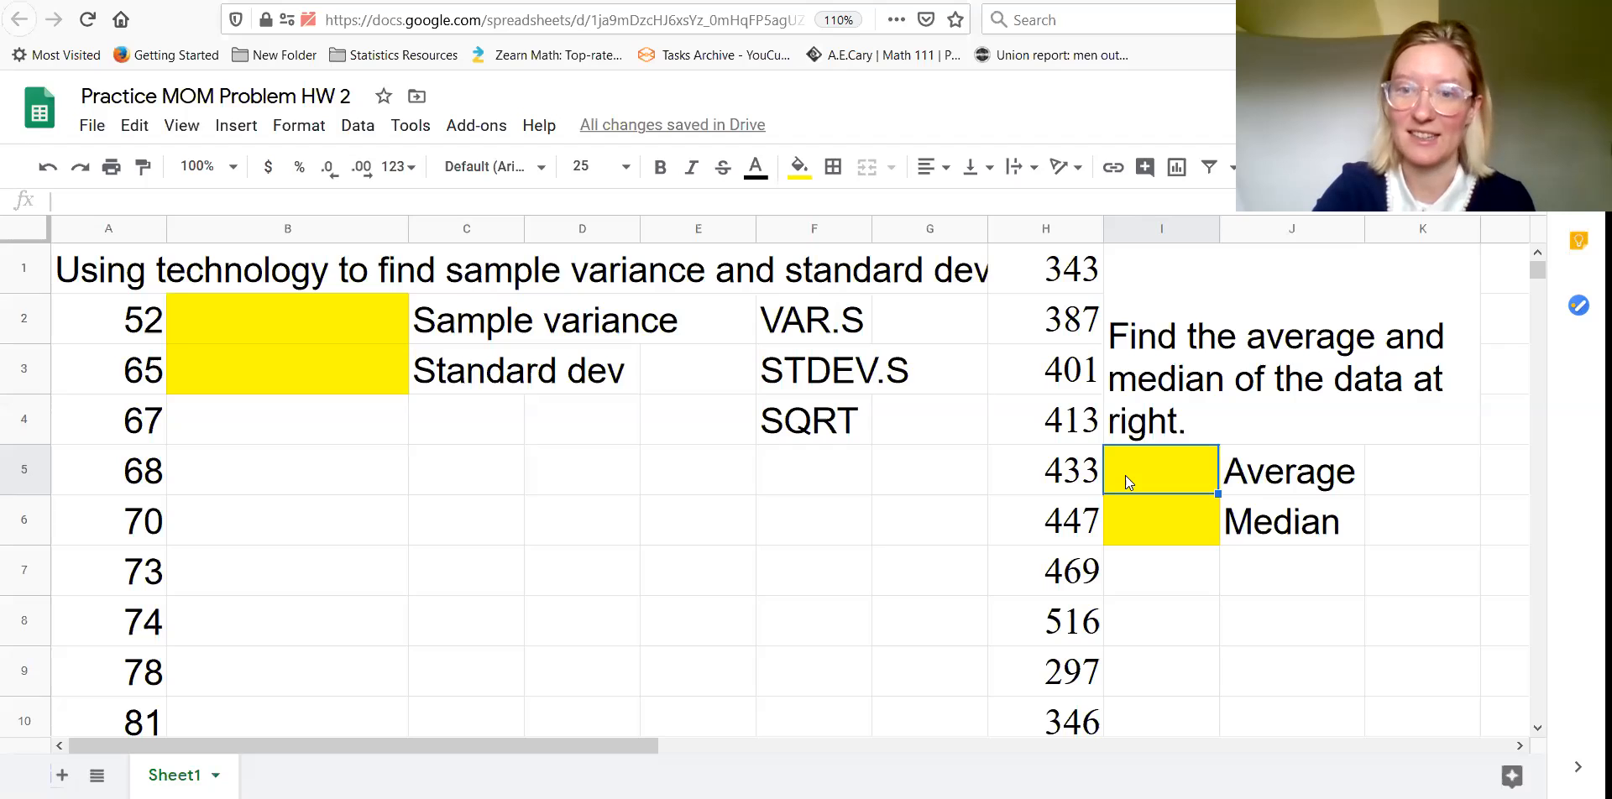
text(=)
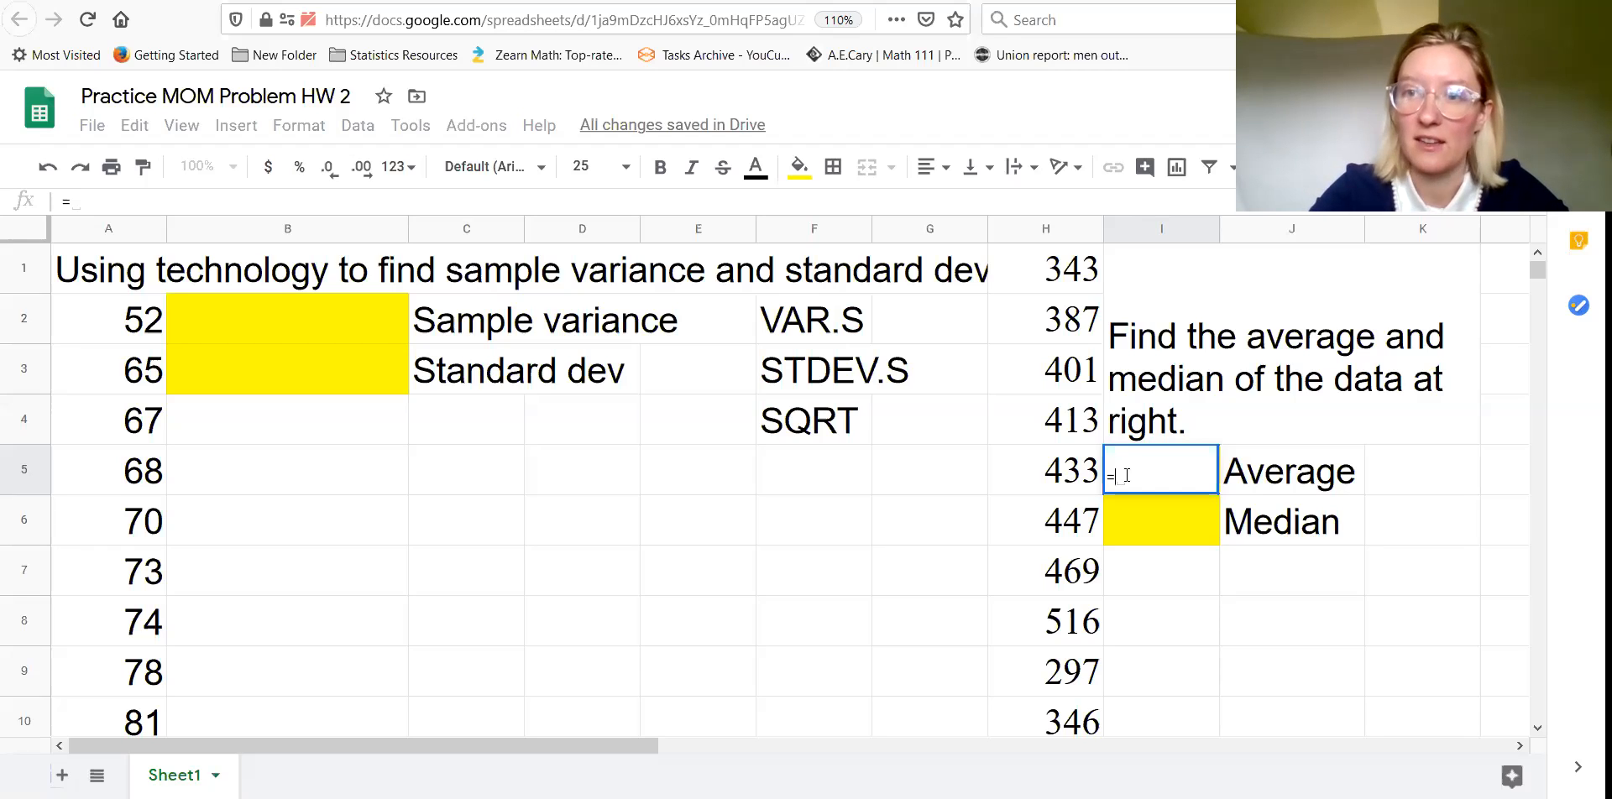
text(average)
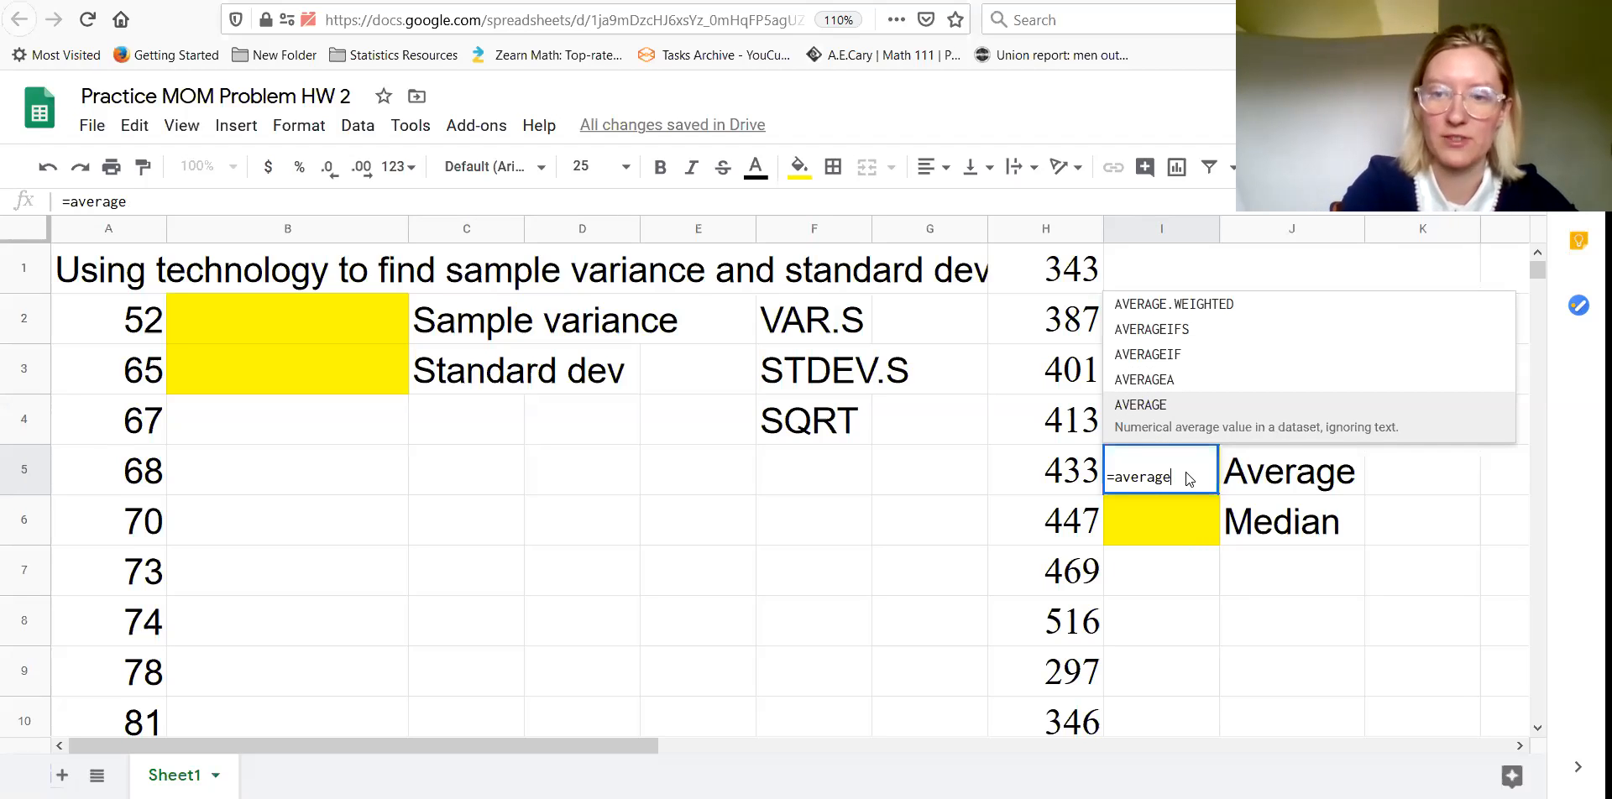
text(()
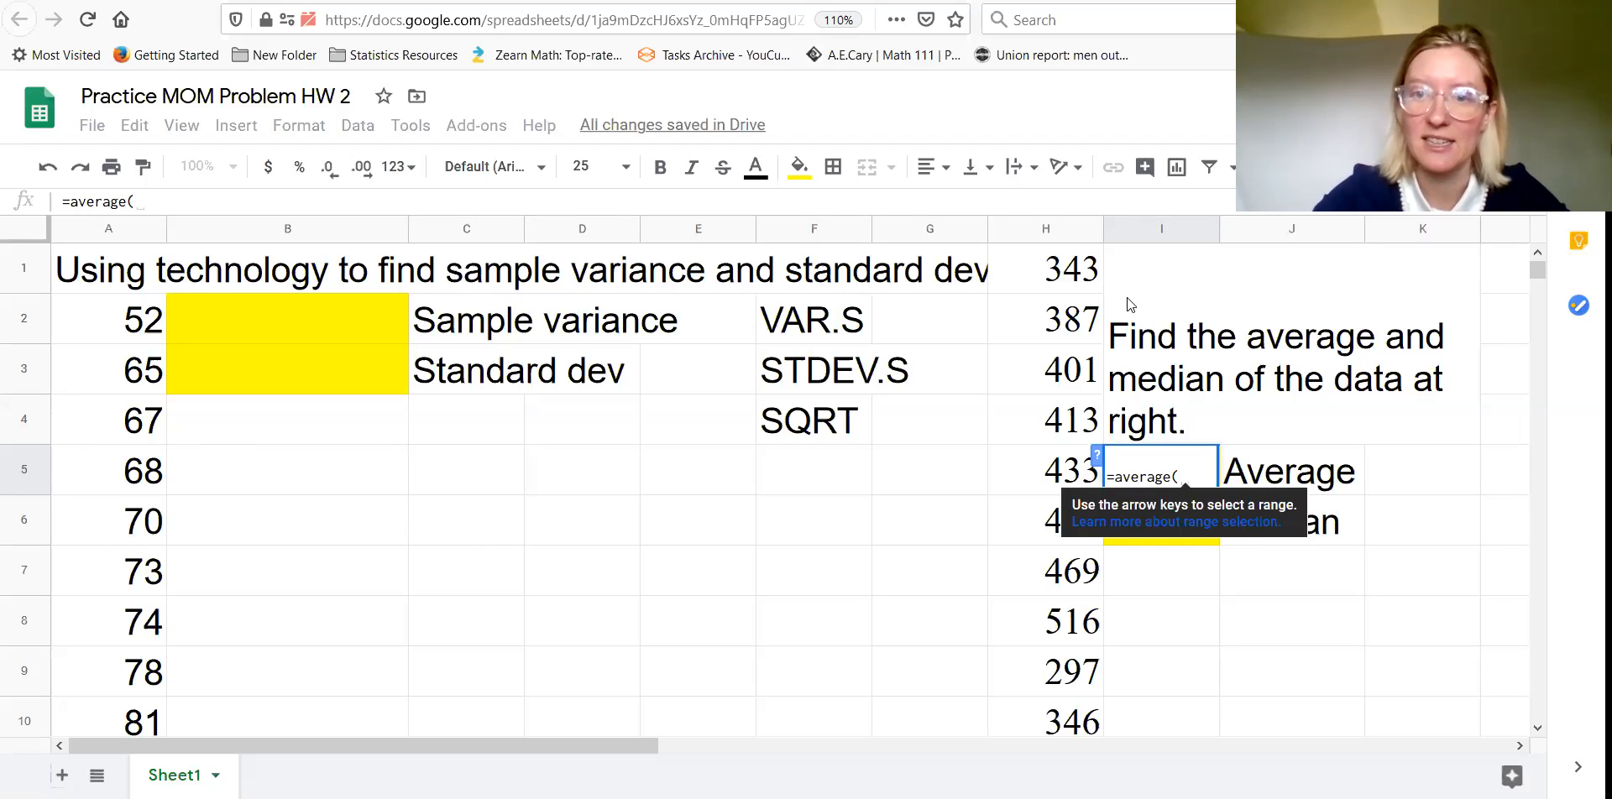
drag(1041, 273, 1026, 582)
text())
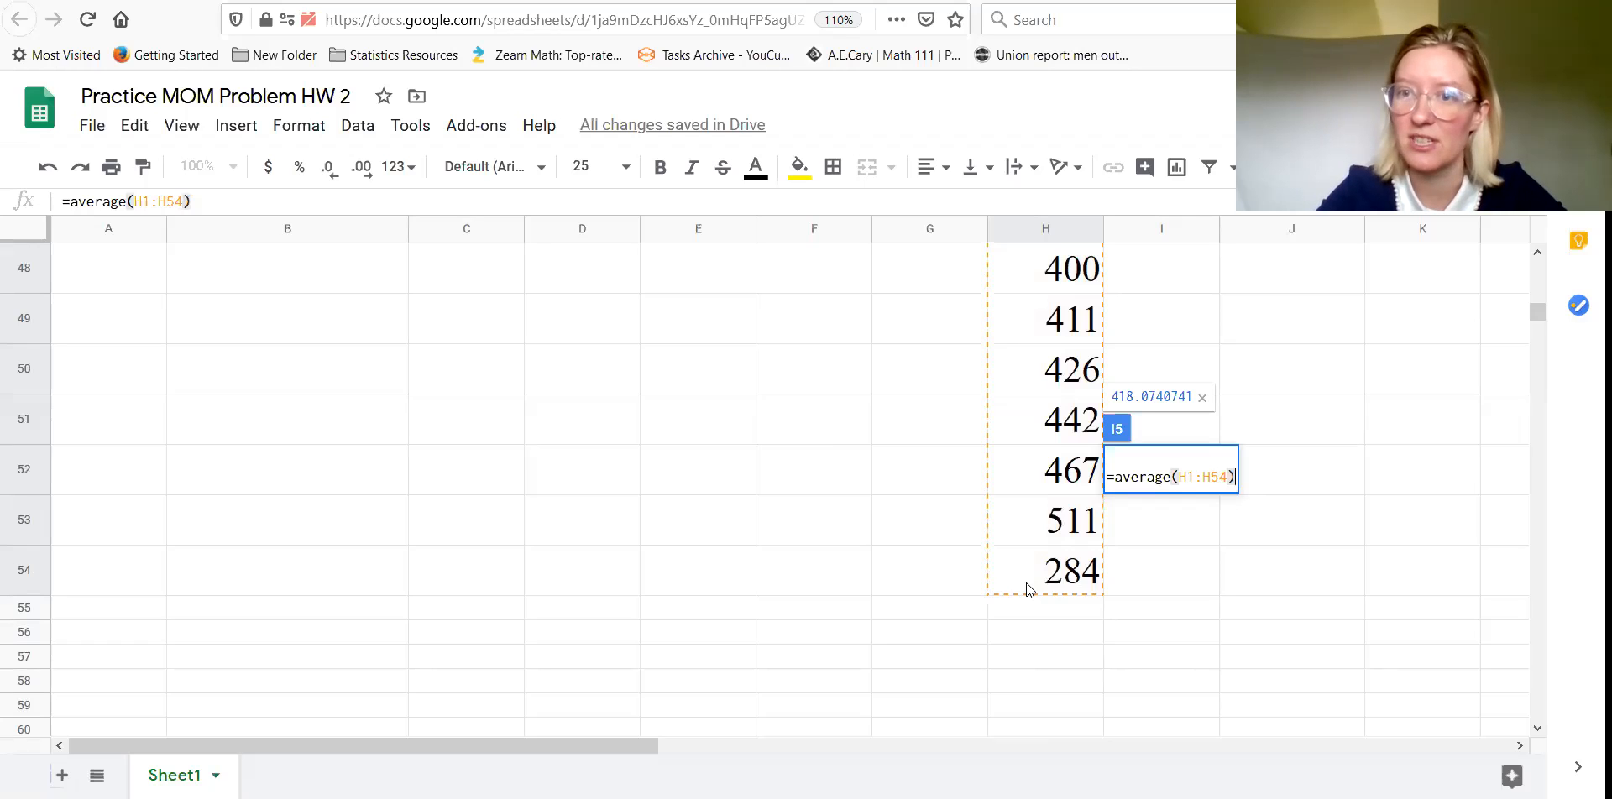
key(Return)
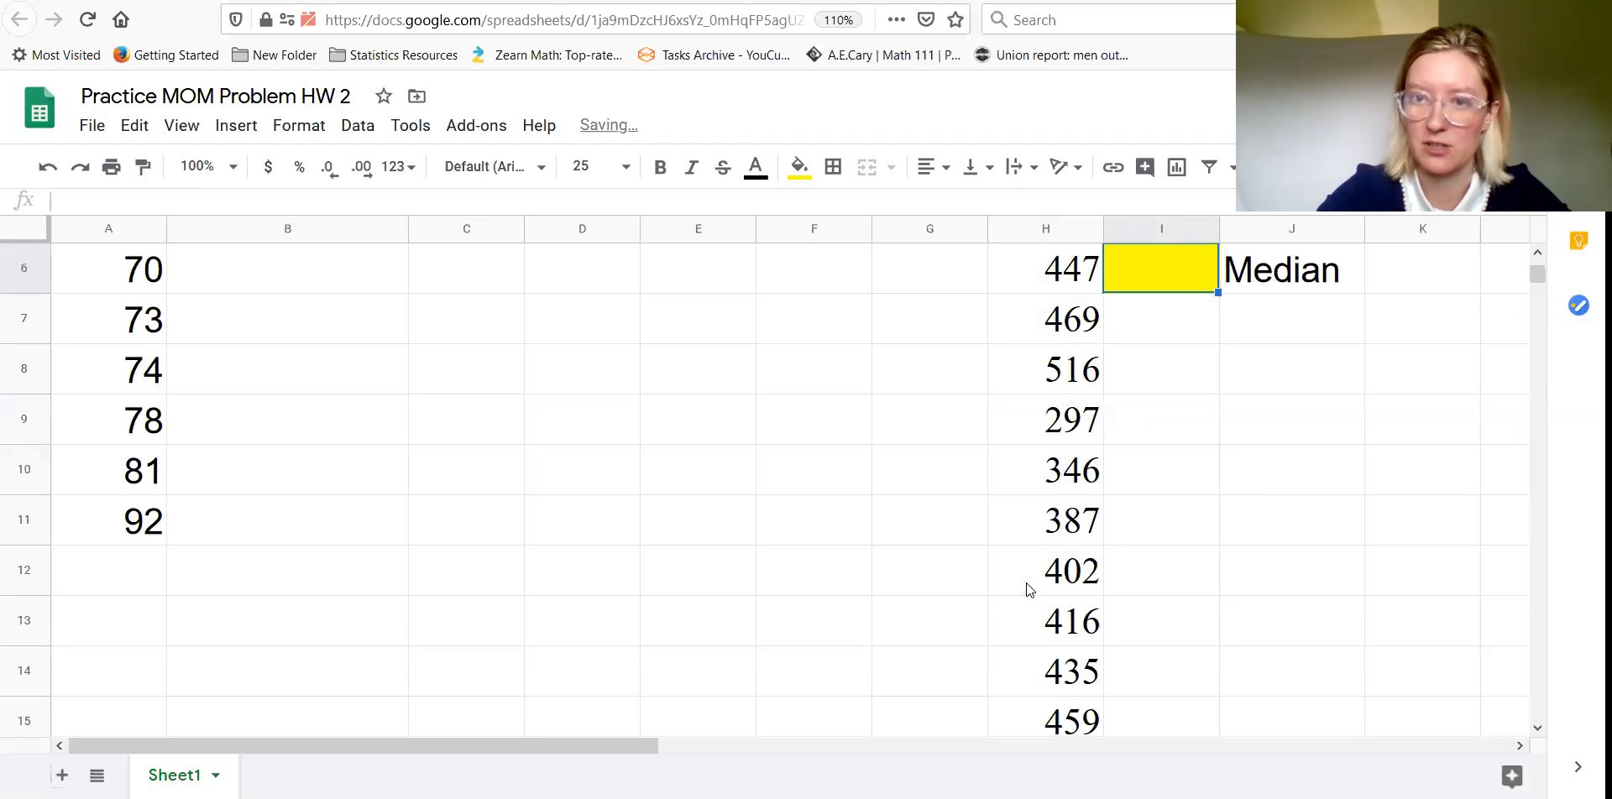
- Calculate the median of the entire column H in cell I6 with the formula =median(H:H)
scroll(1218, 378, up, 3)
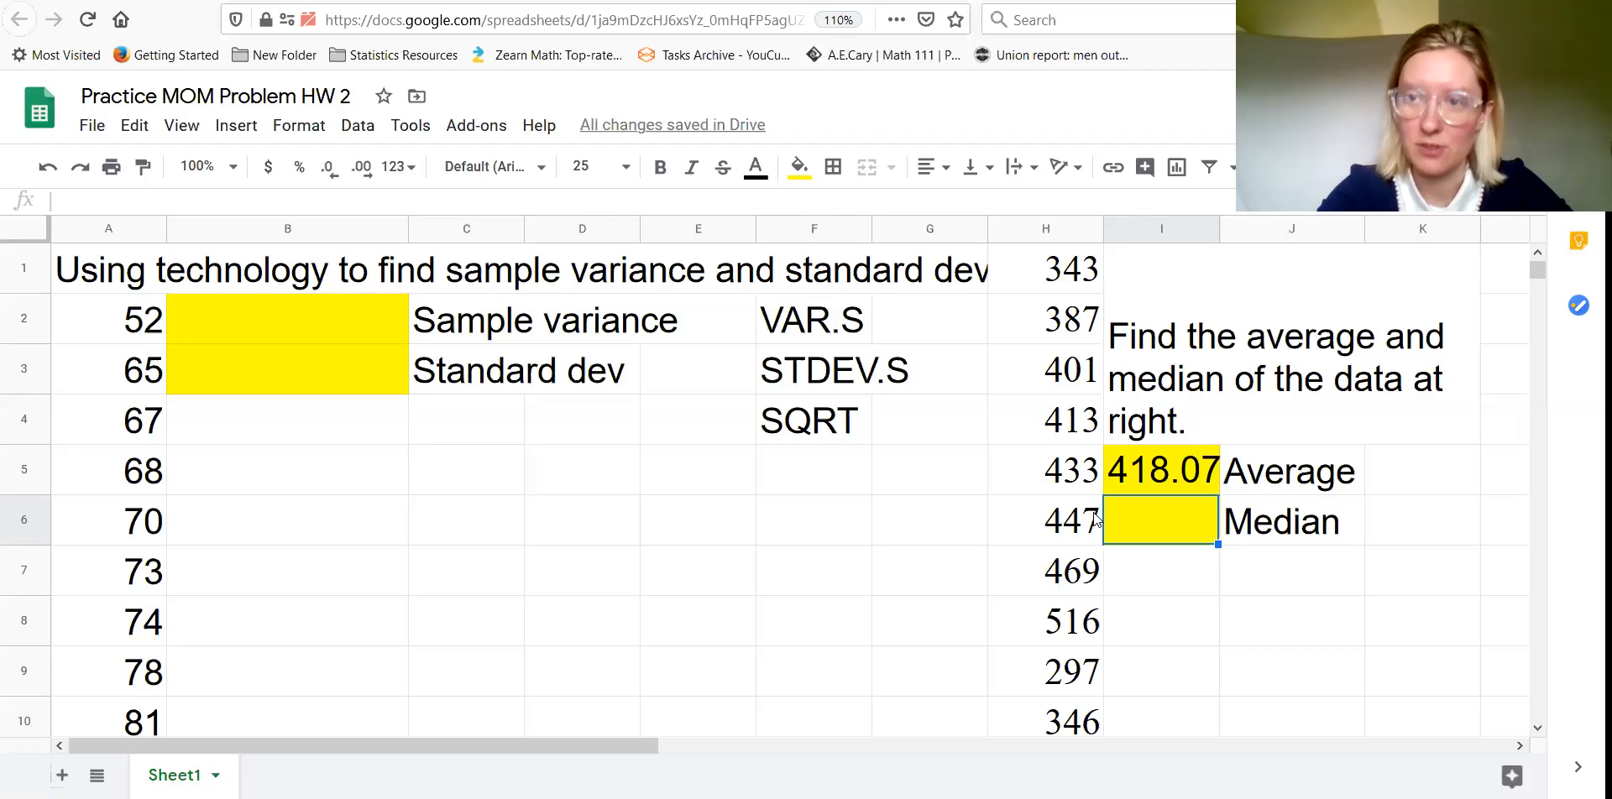
text(=median)
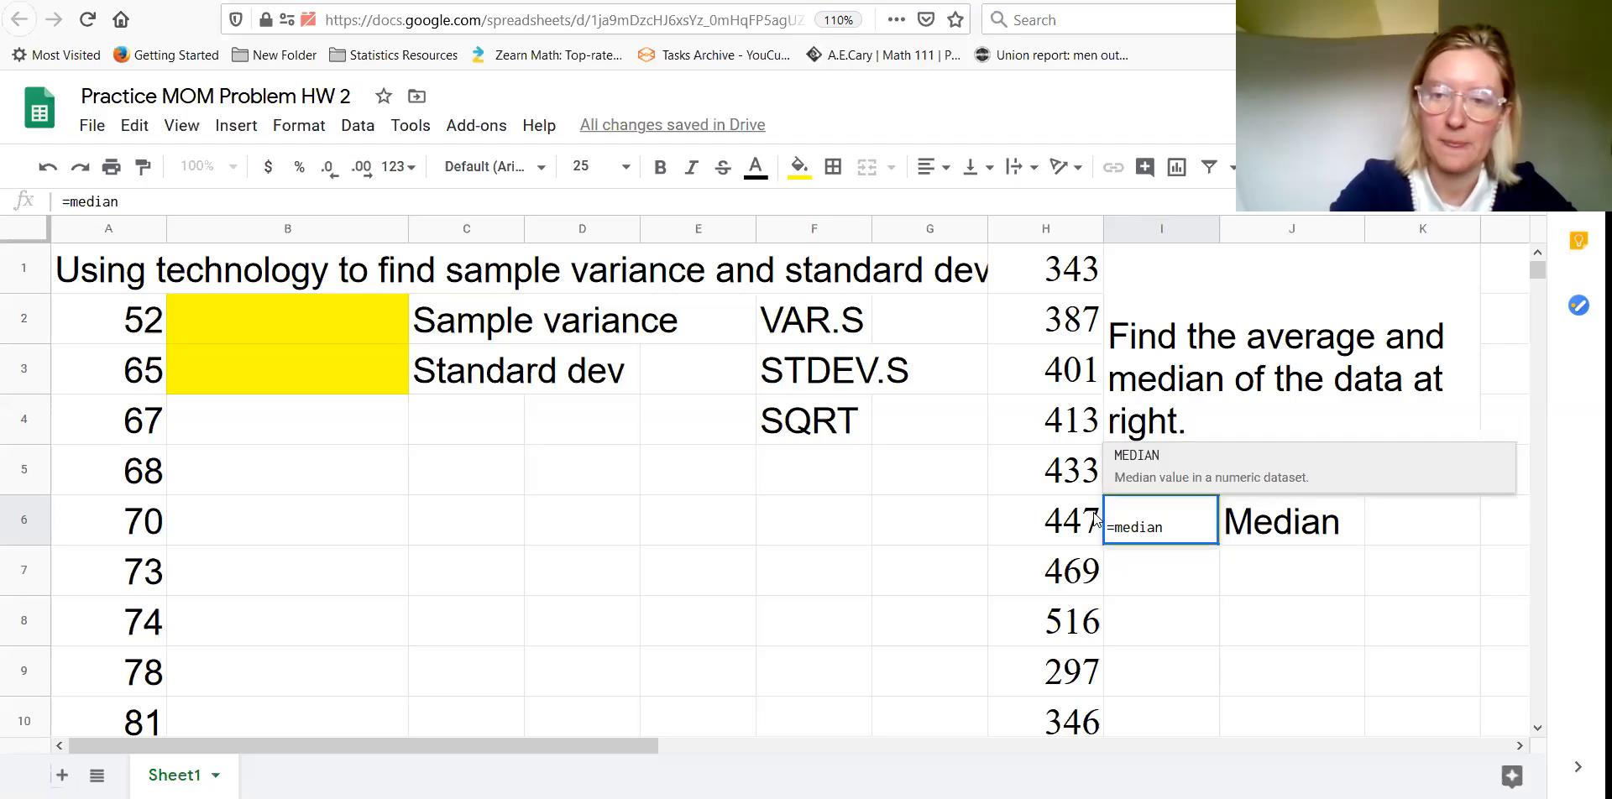
text(()
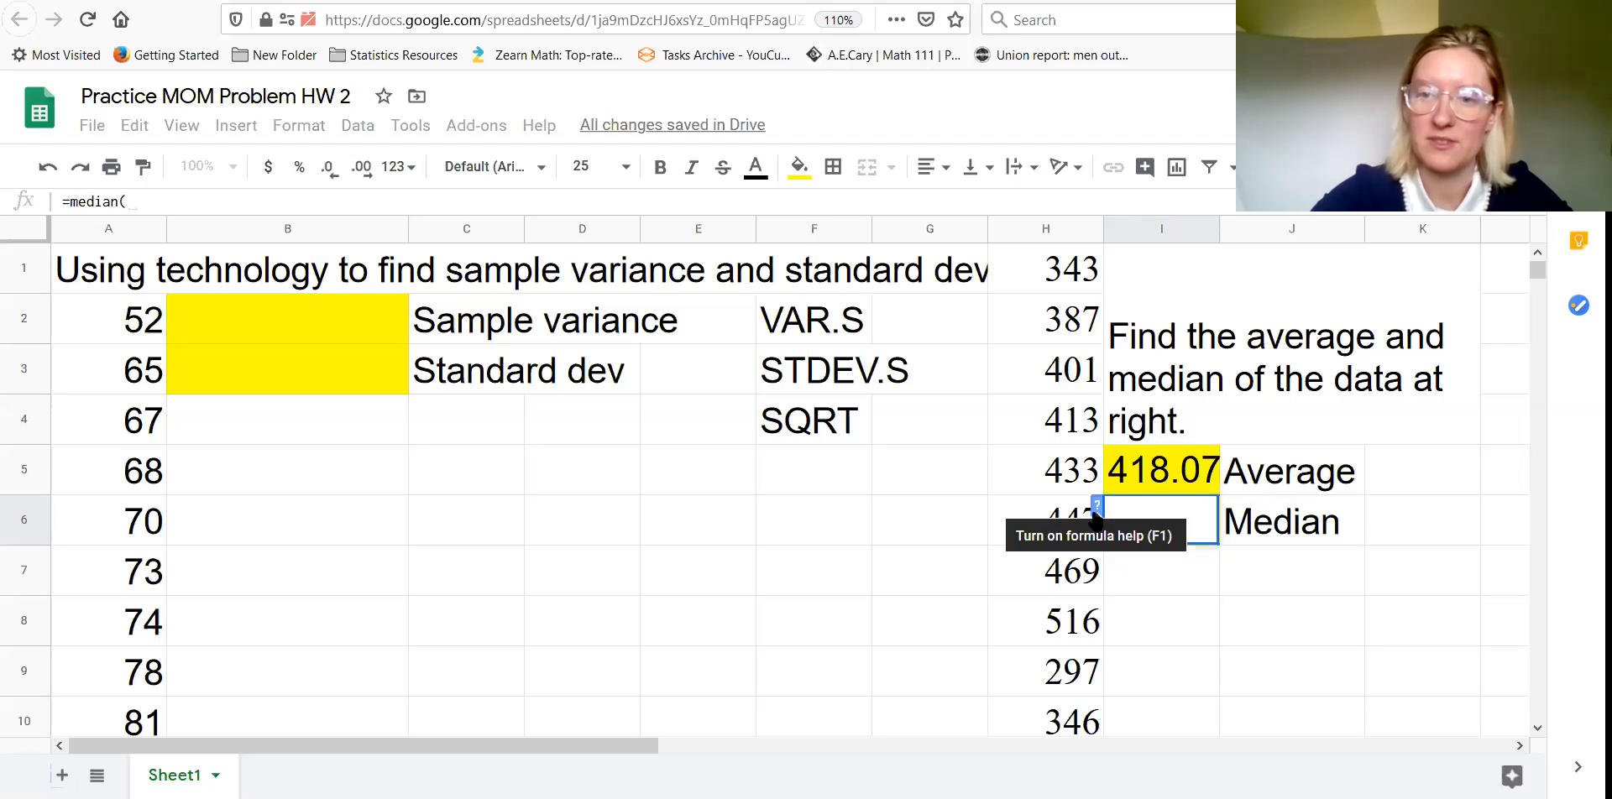
click(1013, 228)
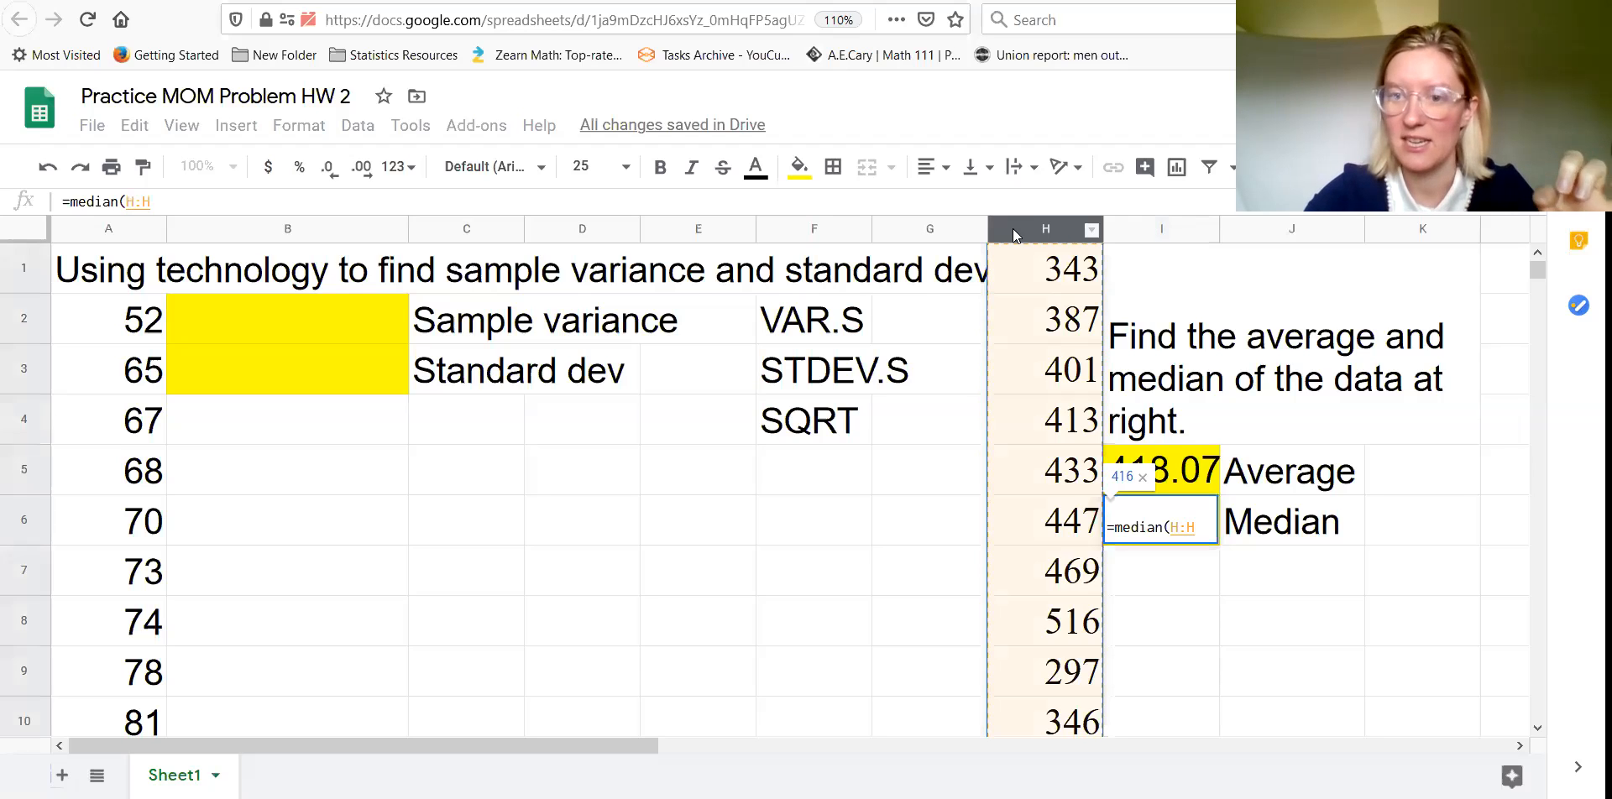
text())
key(Return)
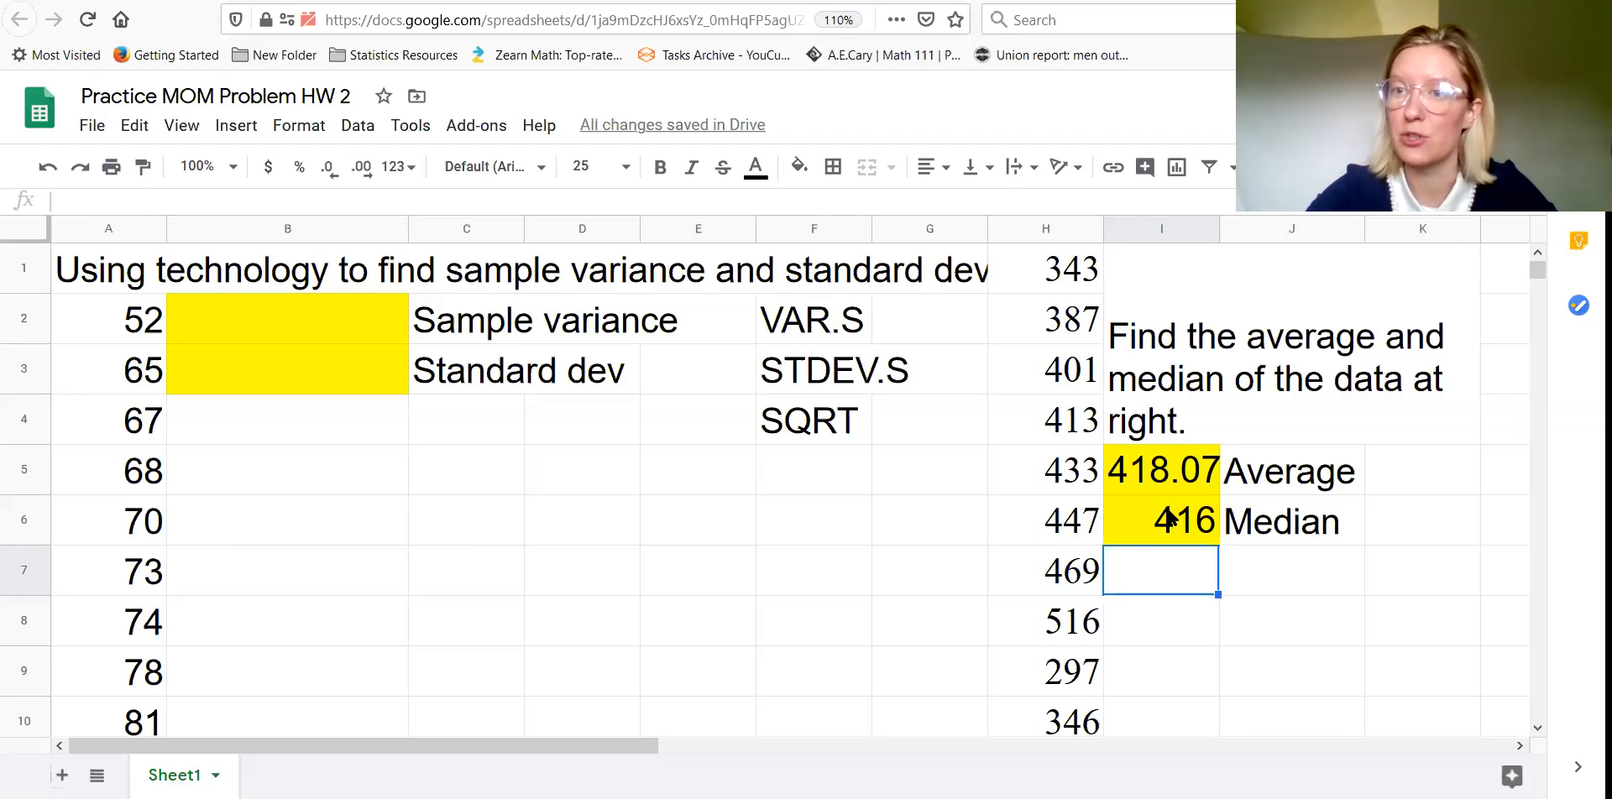
- Change the range of the median formula in I6 to H1:H54
click(1170, 518)
double_click(1169, 518)
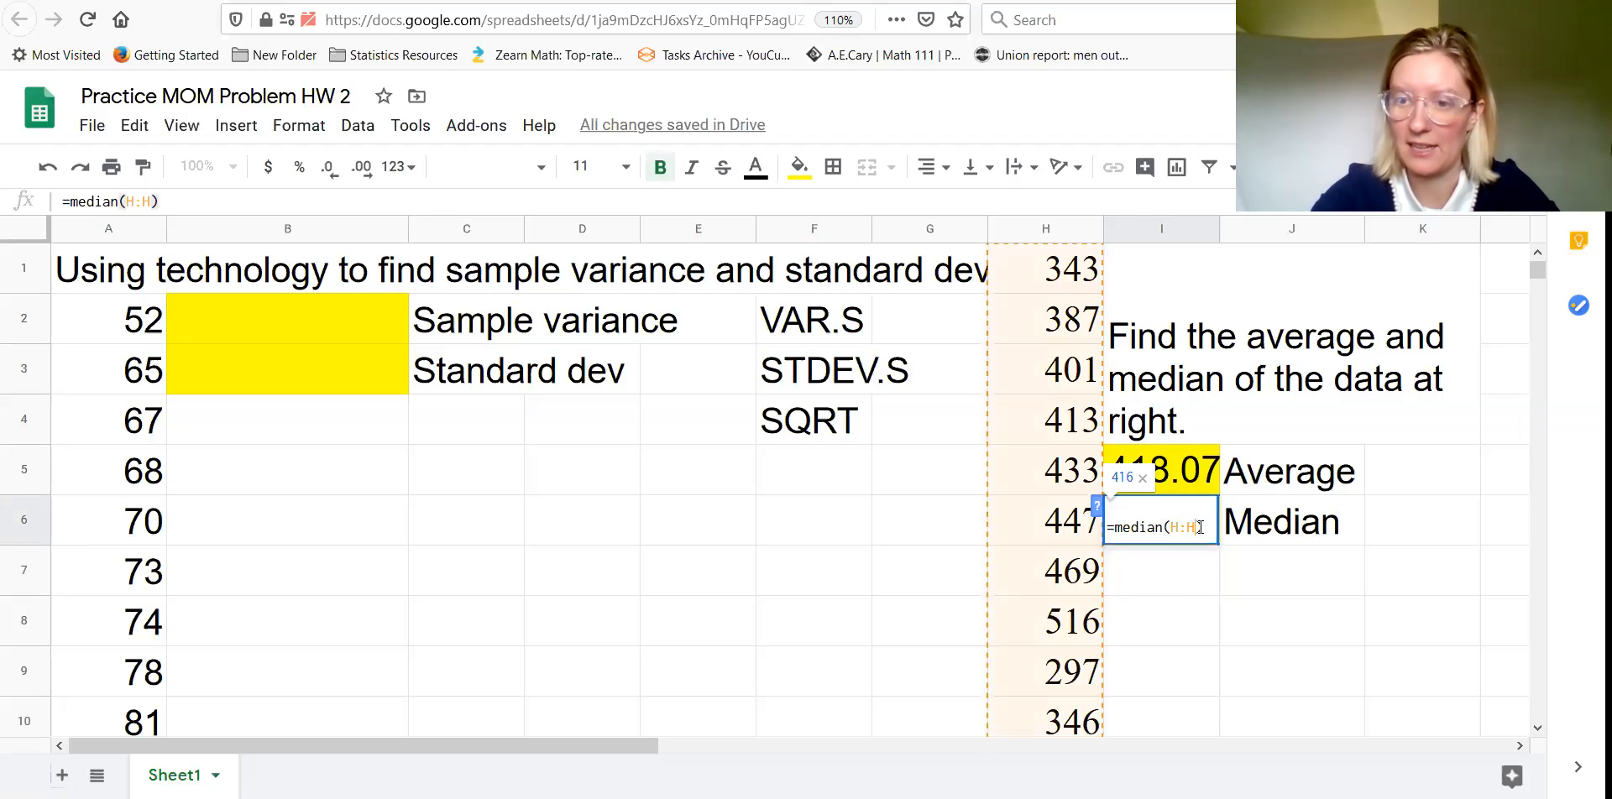
key(BackSpace)
key(BackSpace)
key(BackSpace)
drag(1035, 266, 1044, 384)
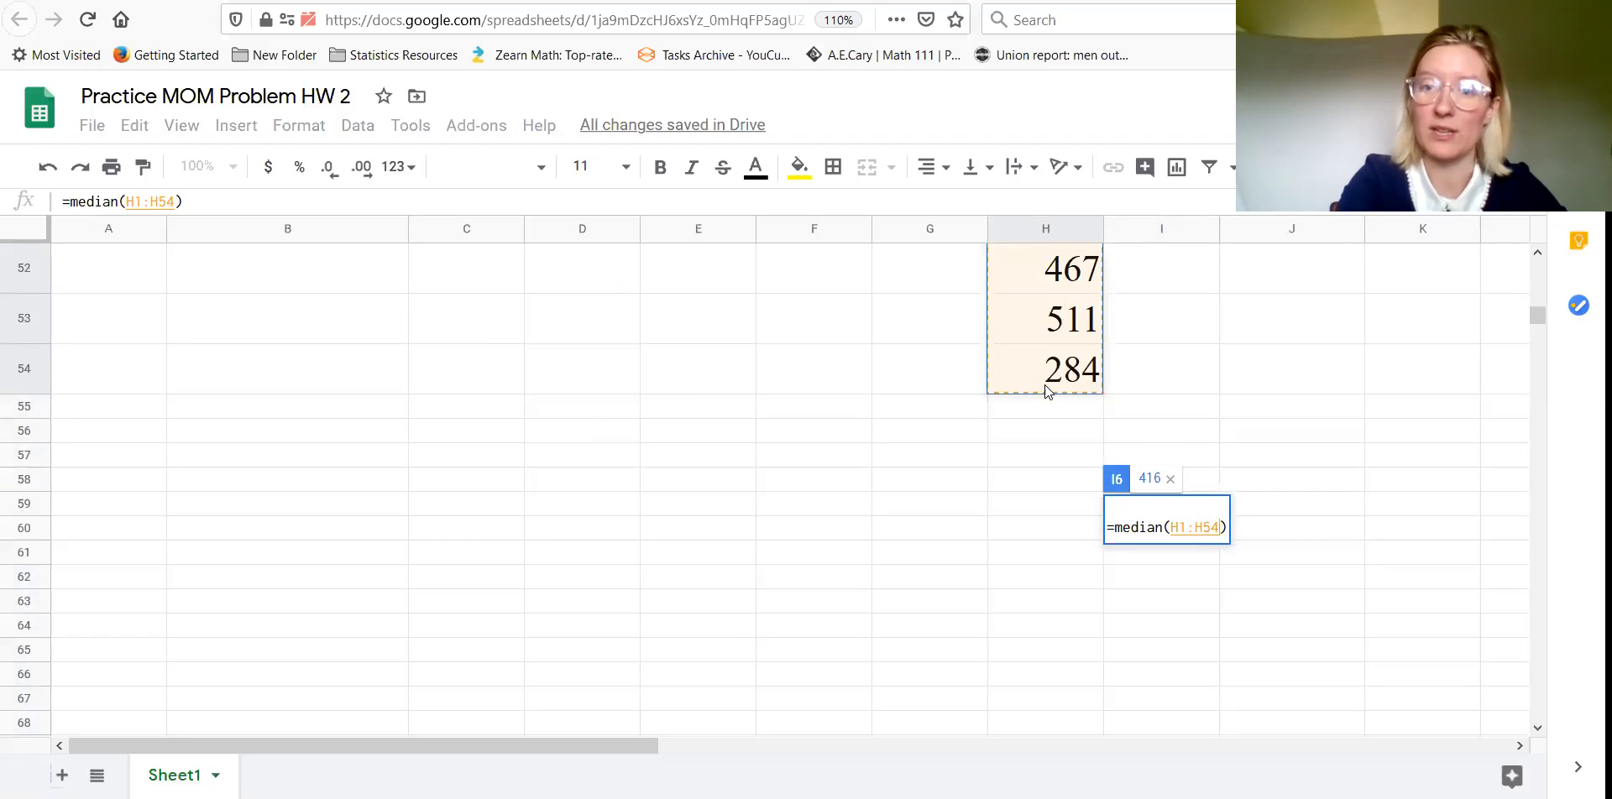
text())
key(Return)
click(1099, 352)
key(BackSpace)
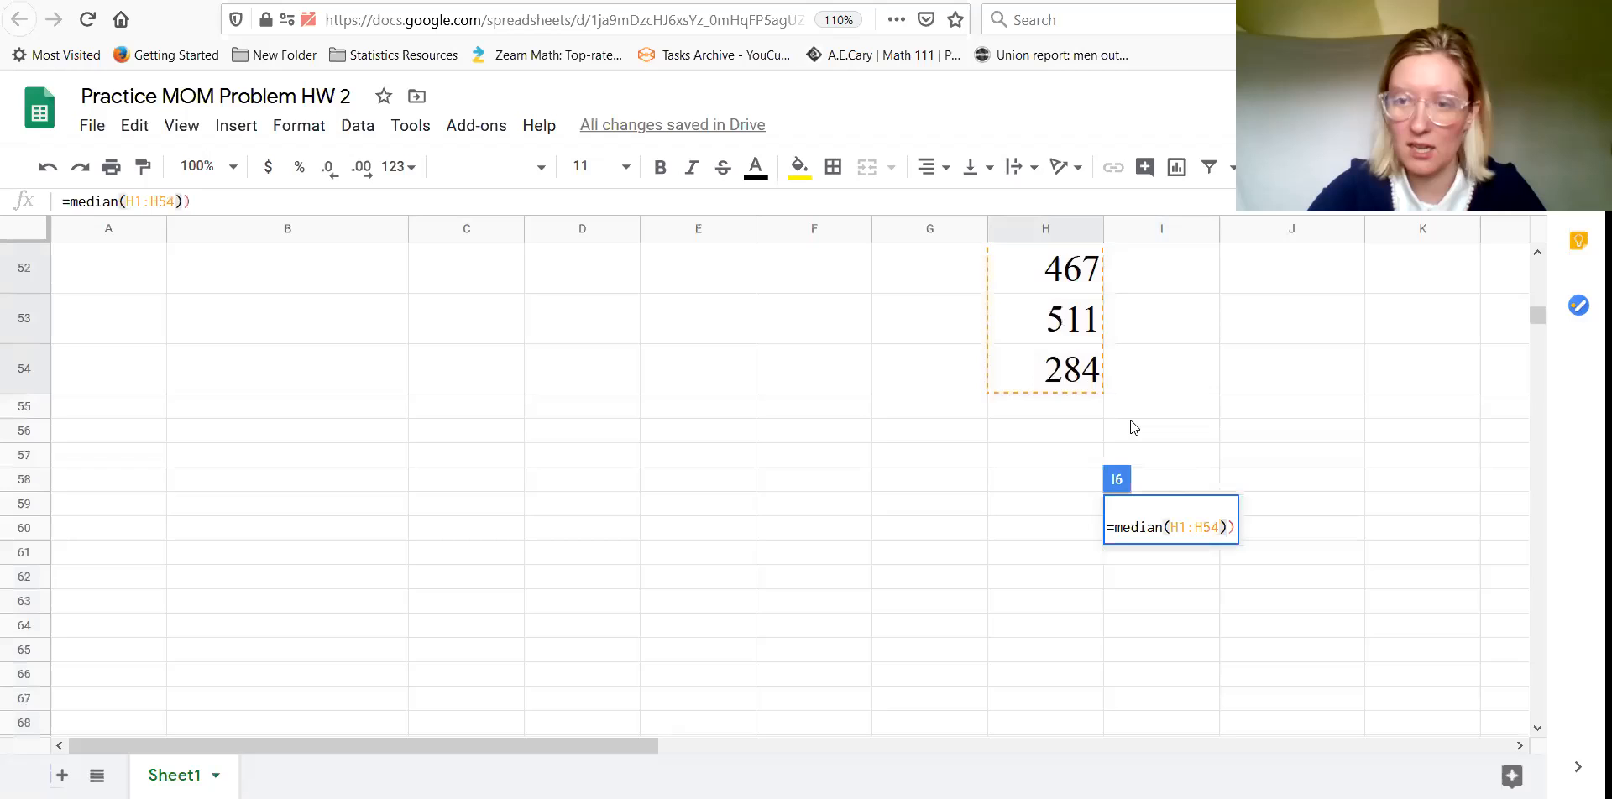
key(Return)
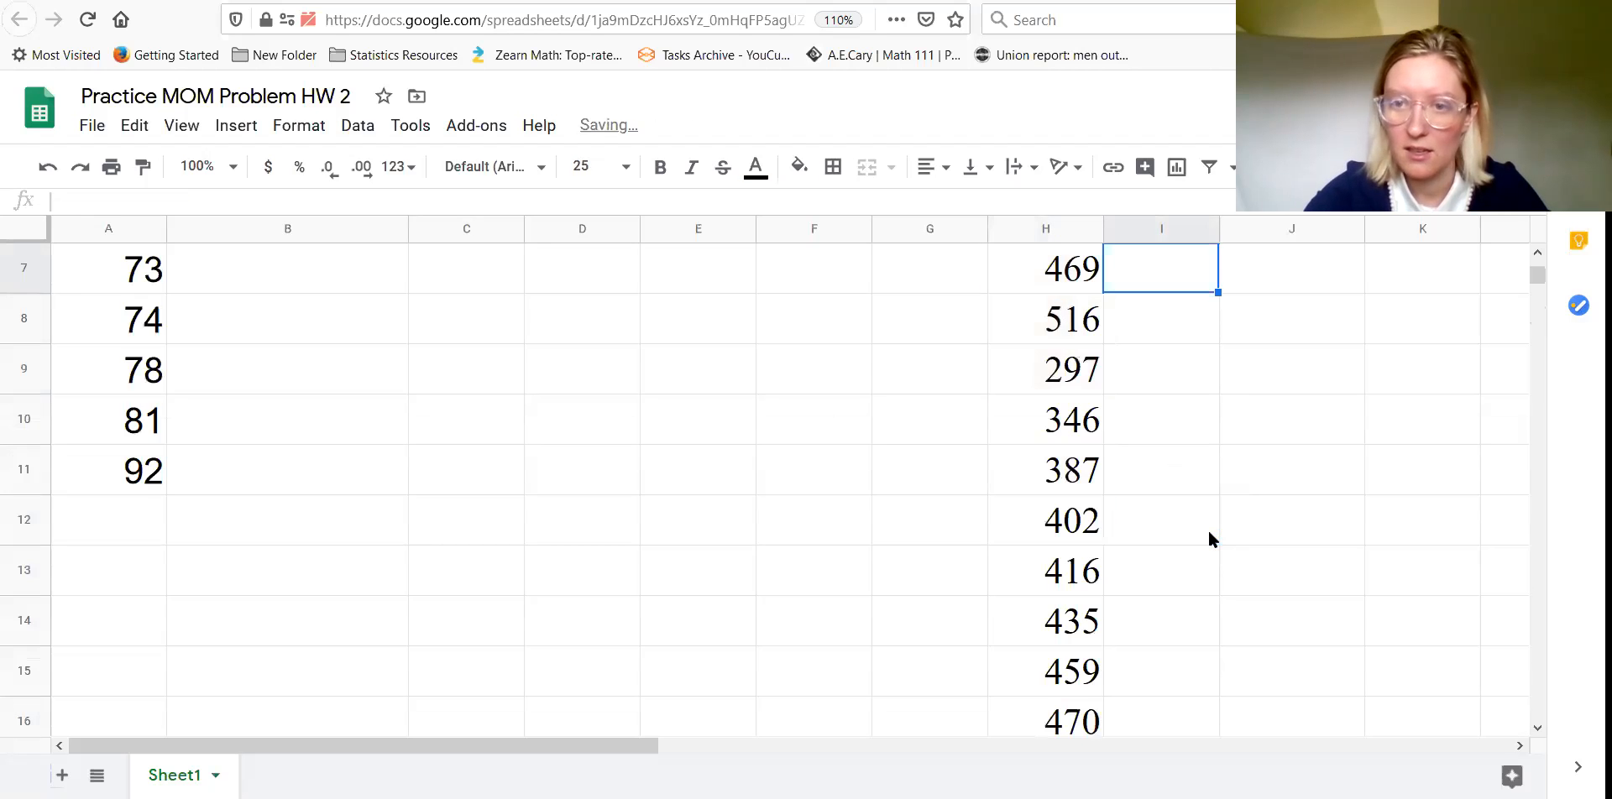
- Calculate the sample variance of A2:A11 in cell B2 with the var.s function
scroll(1204, 518, up, 2)
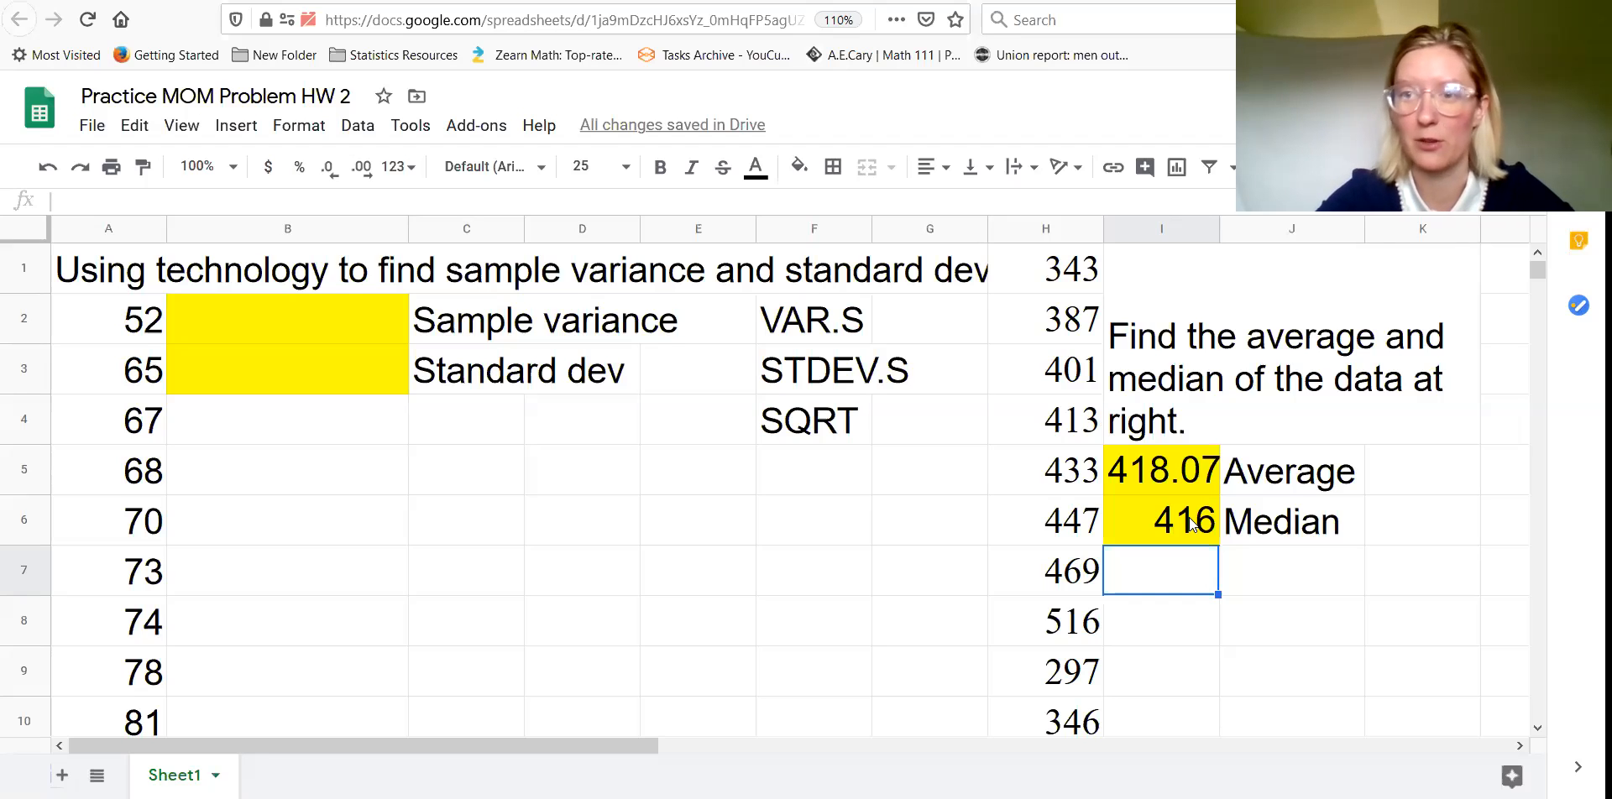
click(300, 329)
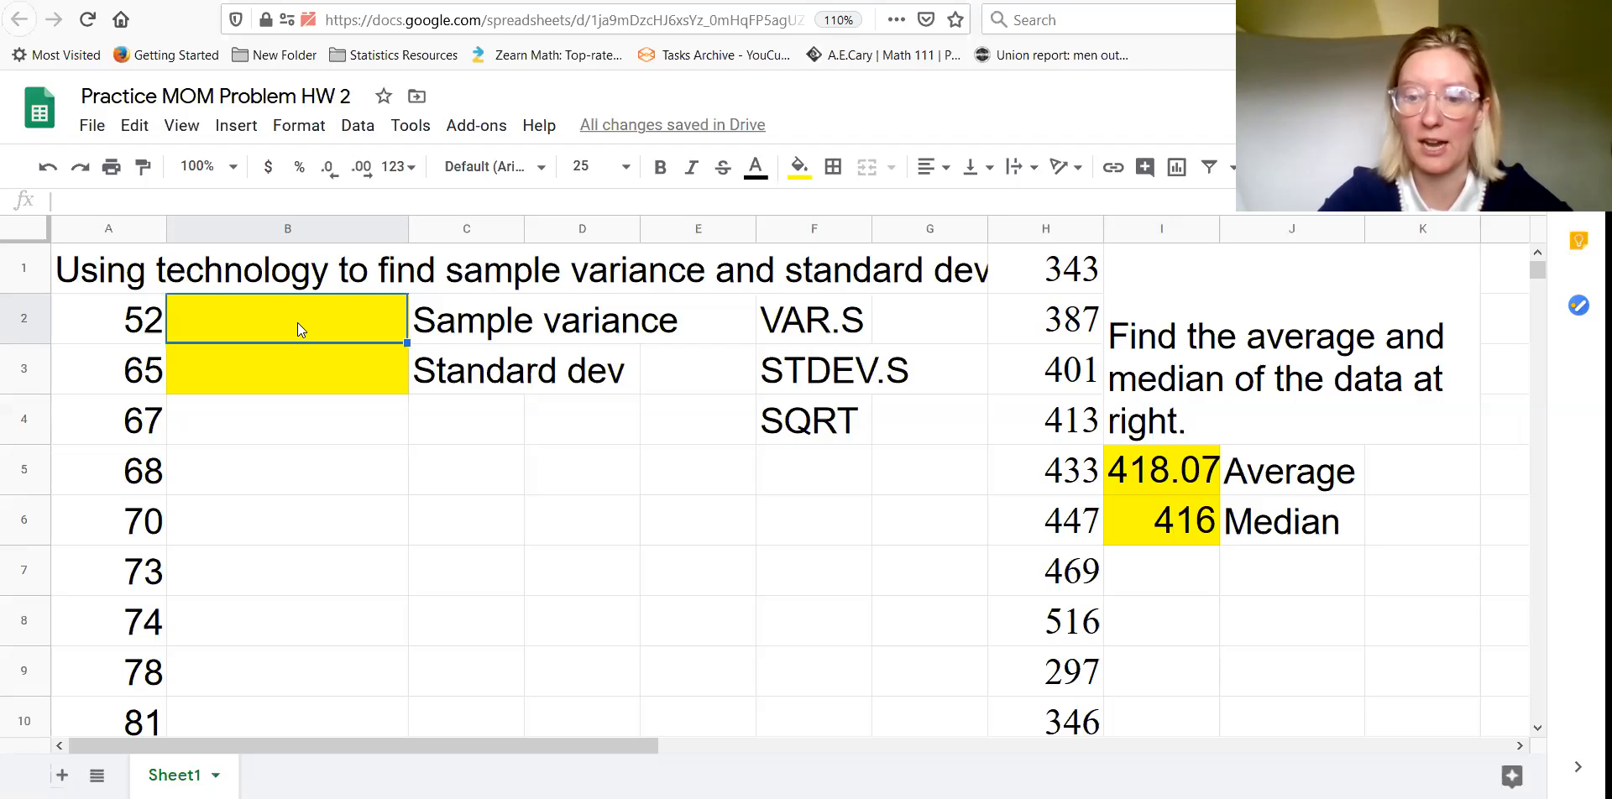
text(=)
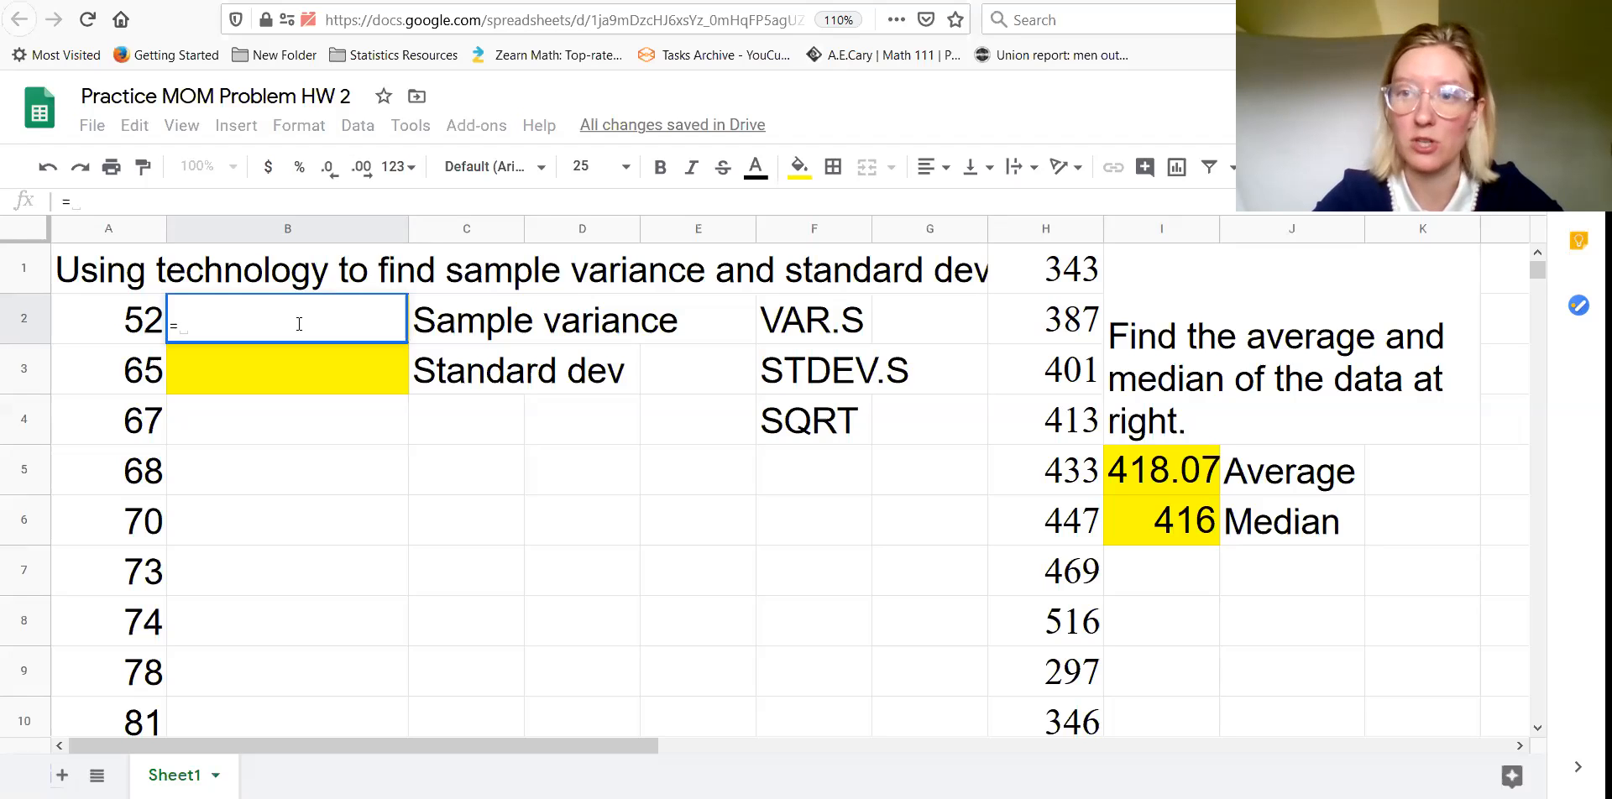
text(var)
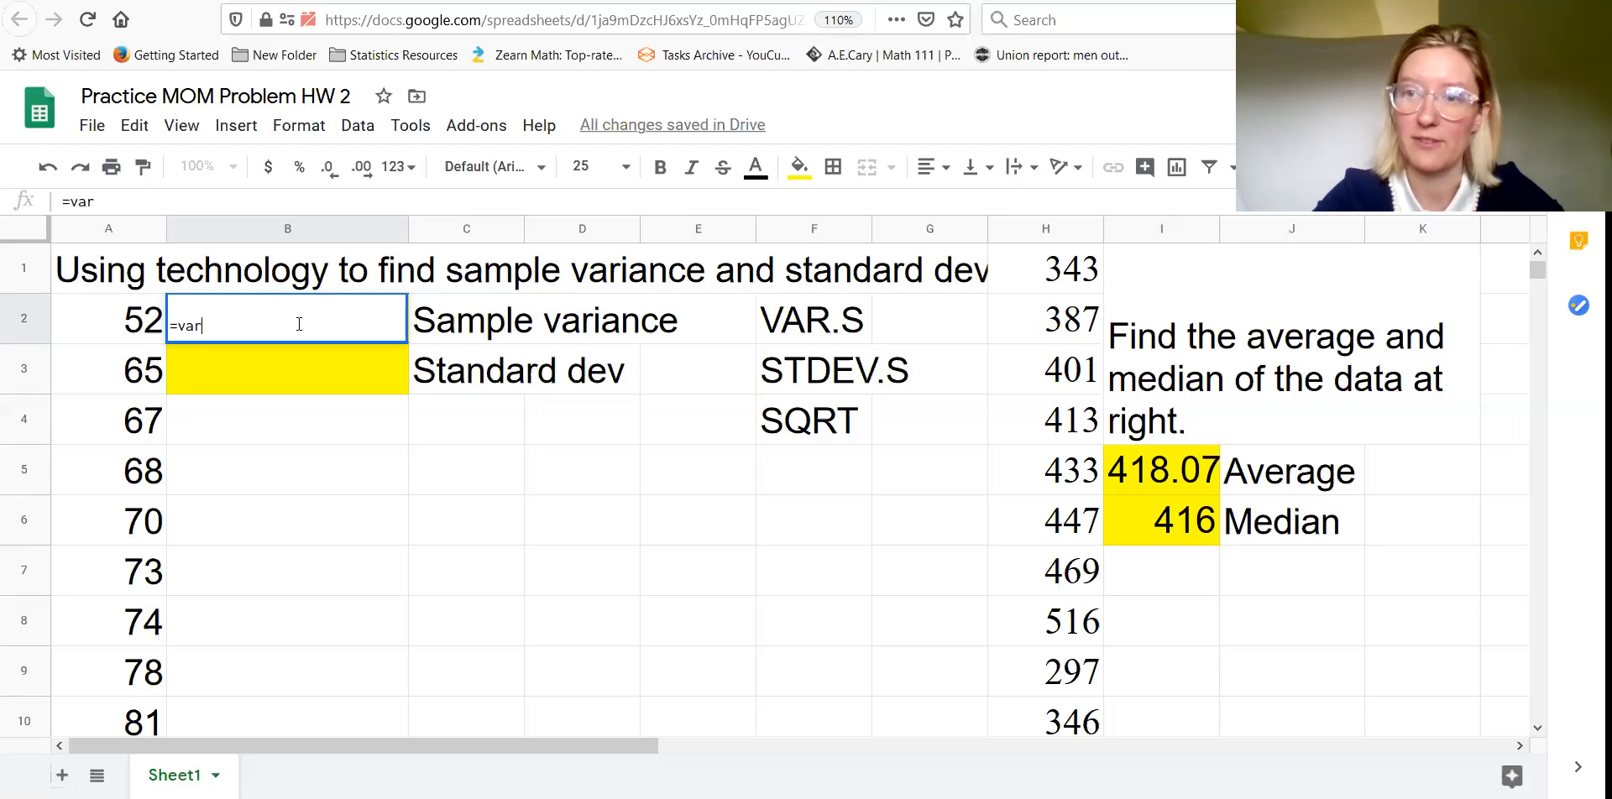
text(.s)
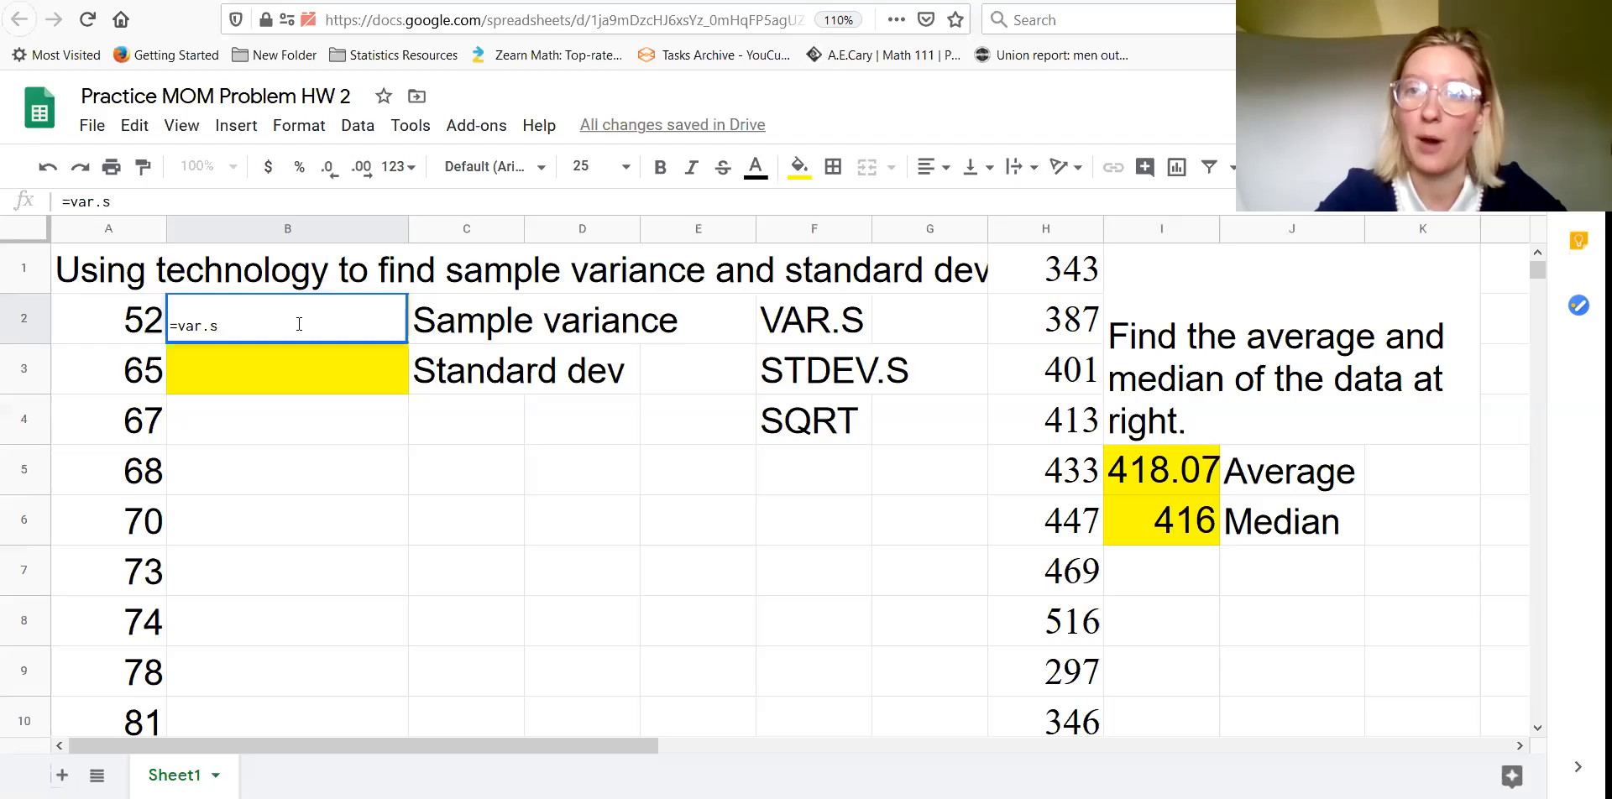
key(BackSpace)
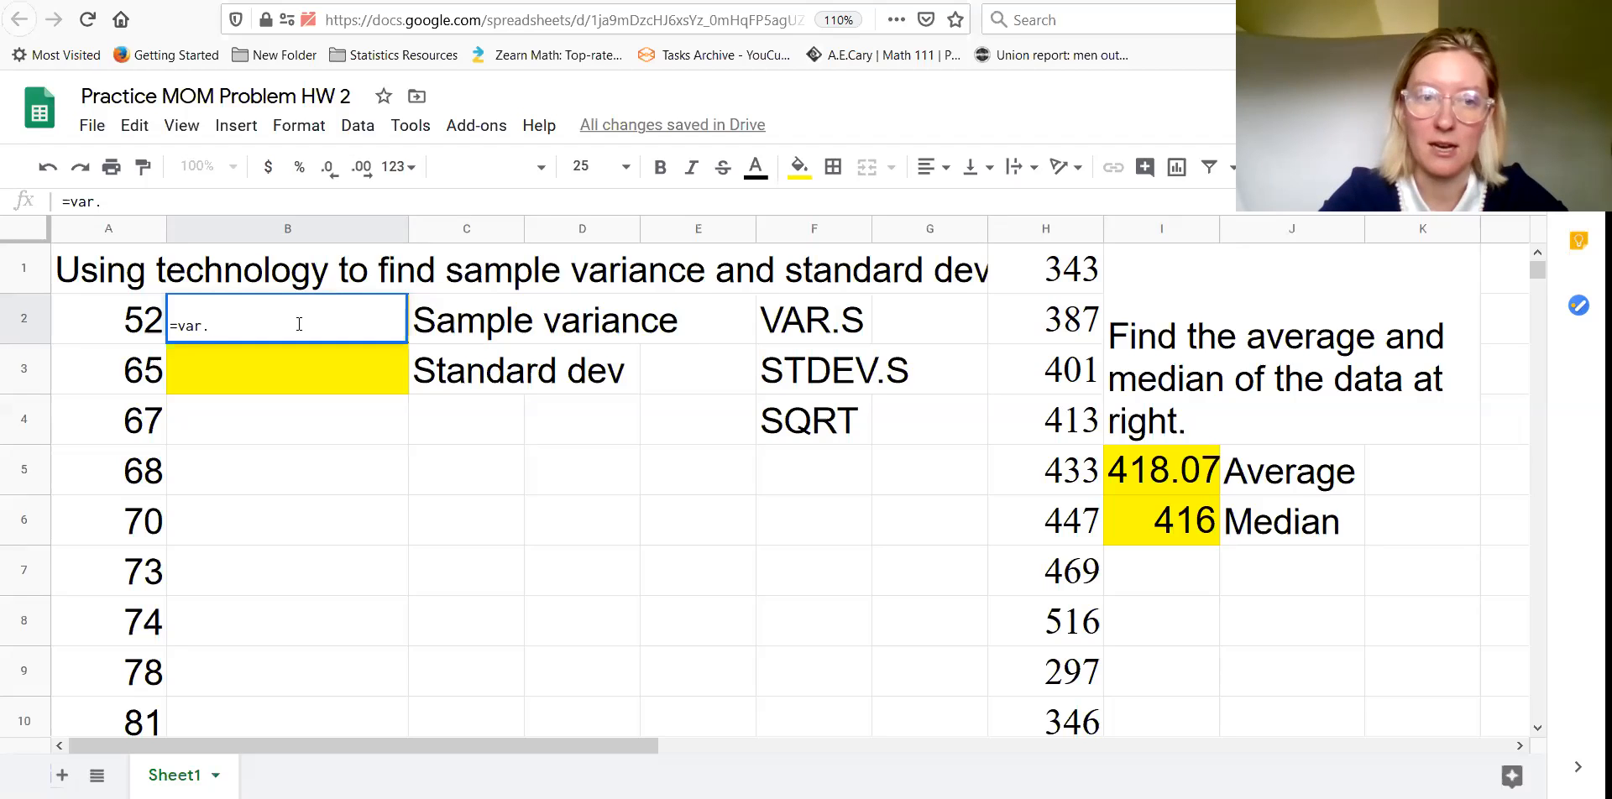
text(p)
key(BackSpace)
text(s)
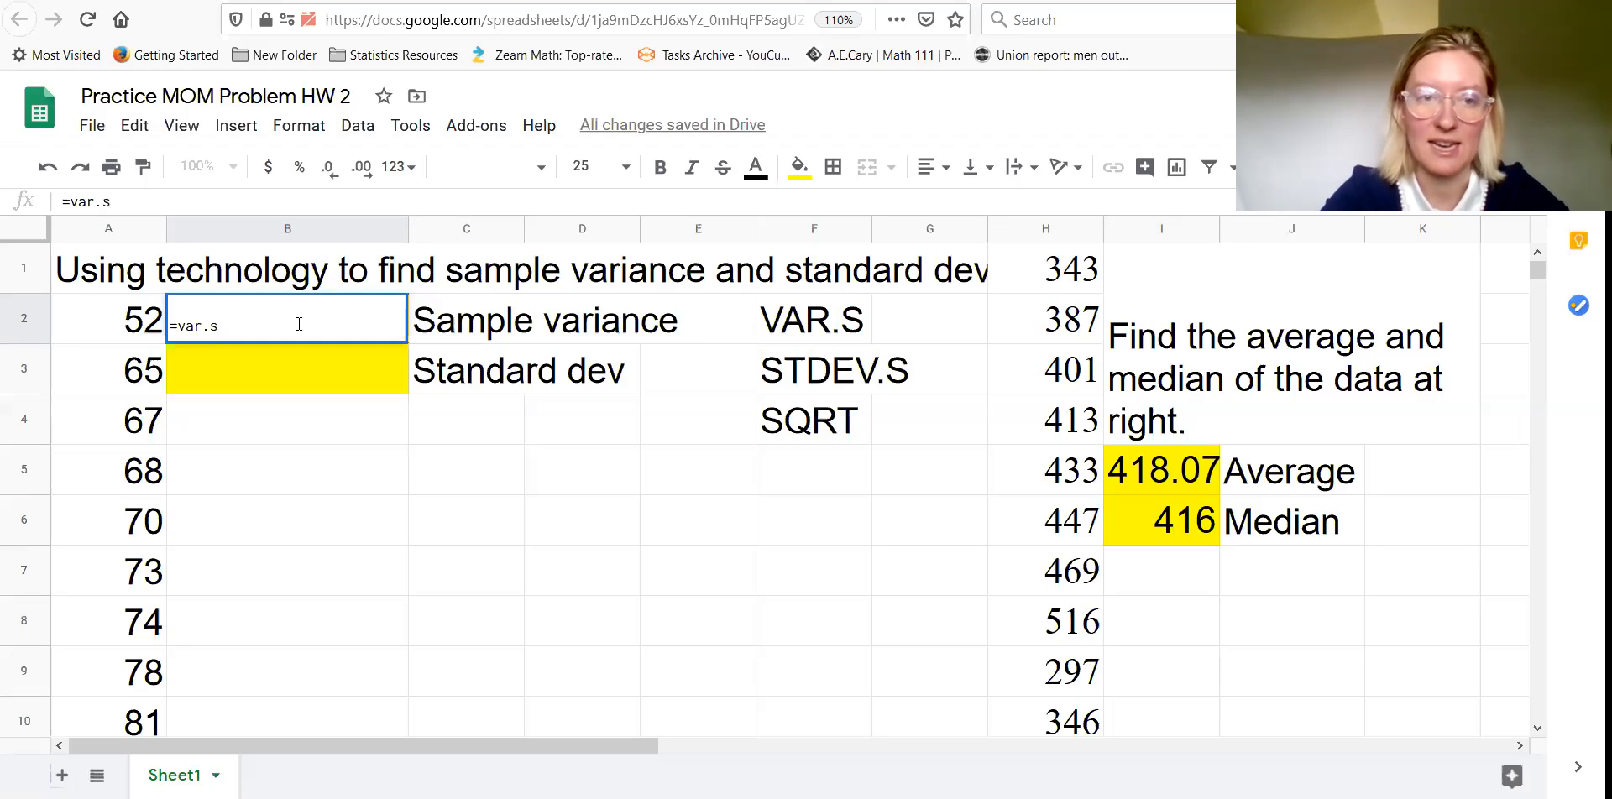
text(()
drag(59, 322, 130, 326)
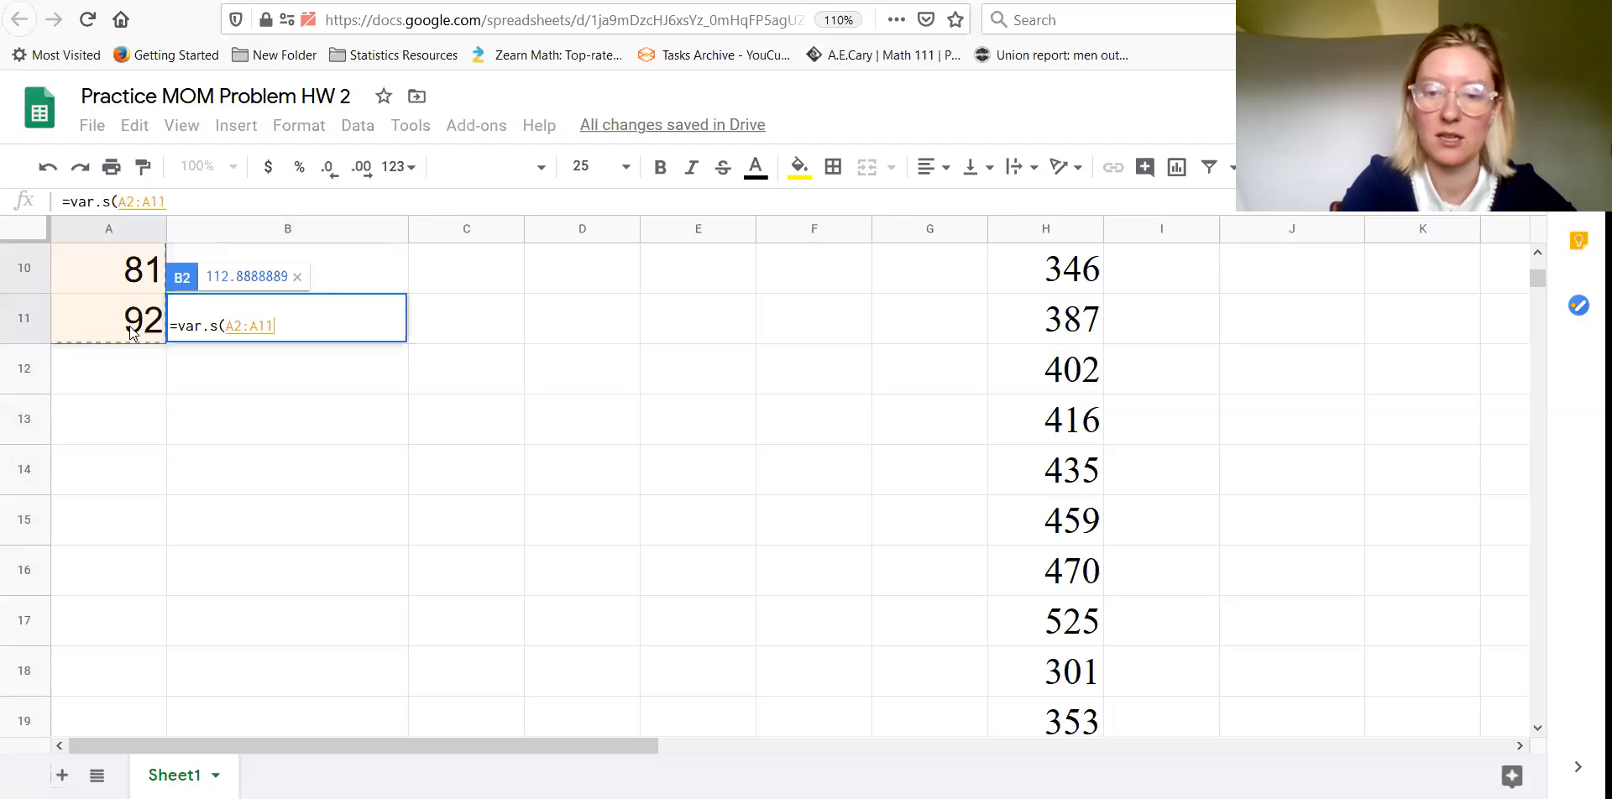
key(Return)
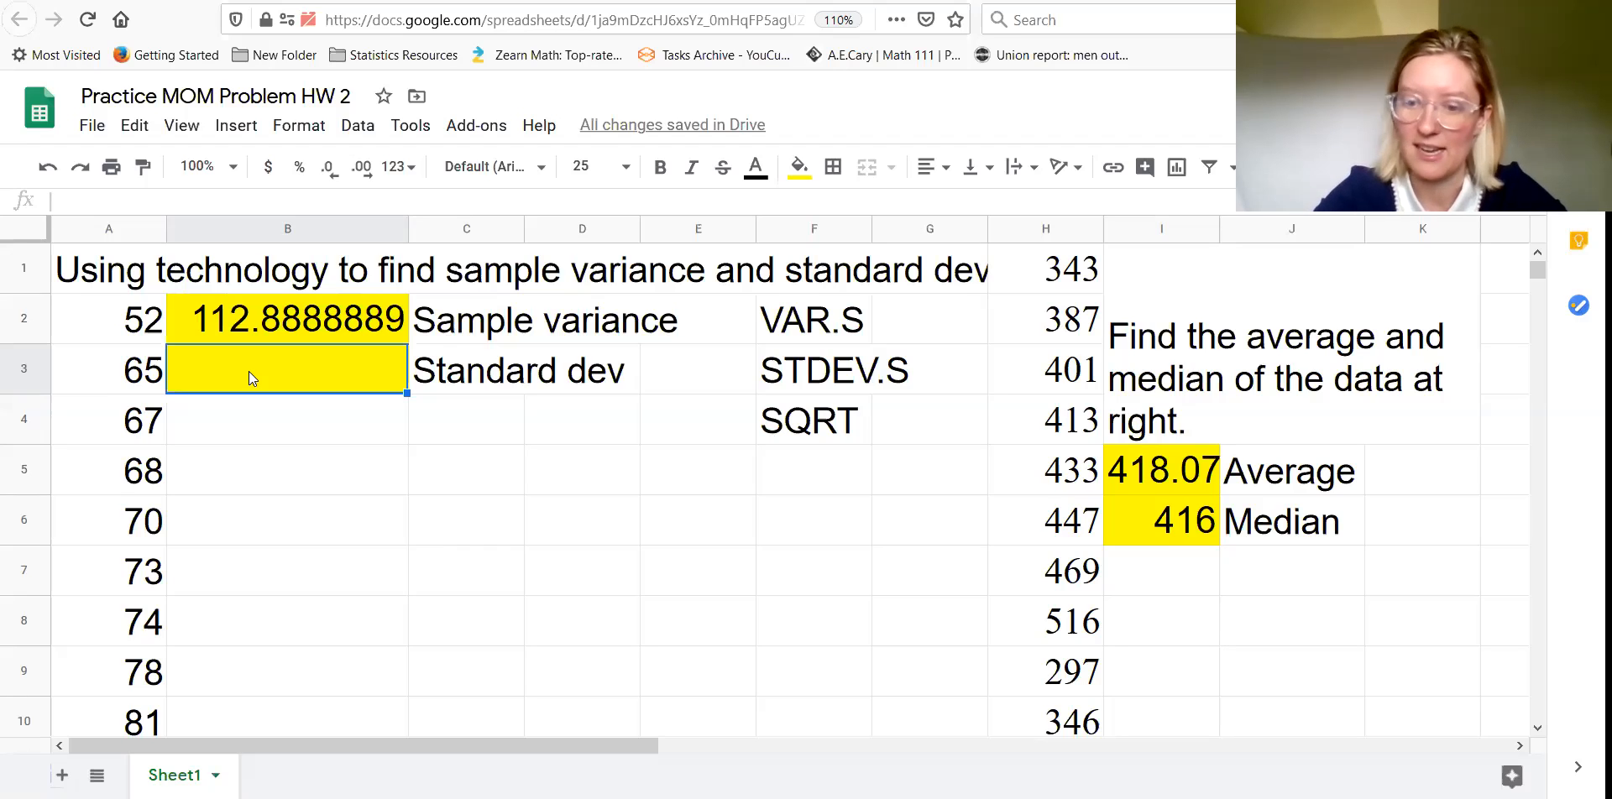
- Calculate the sample standard deviation of A2:A11 in cell B3 with the stdev.s function
text(=stdev)
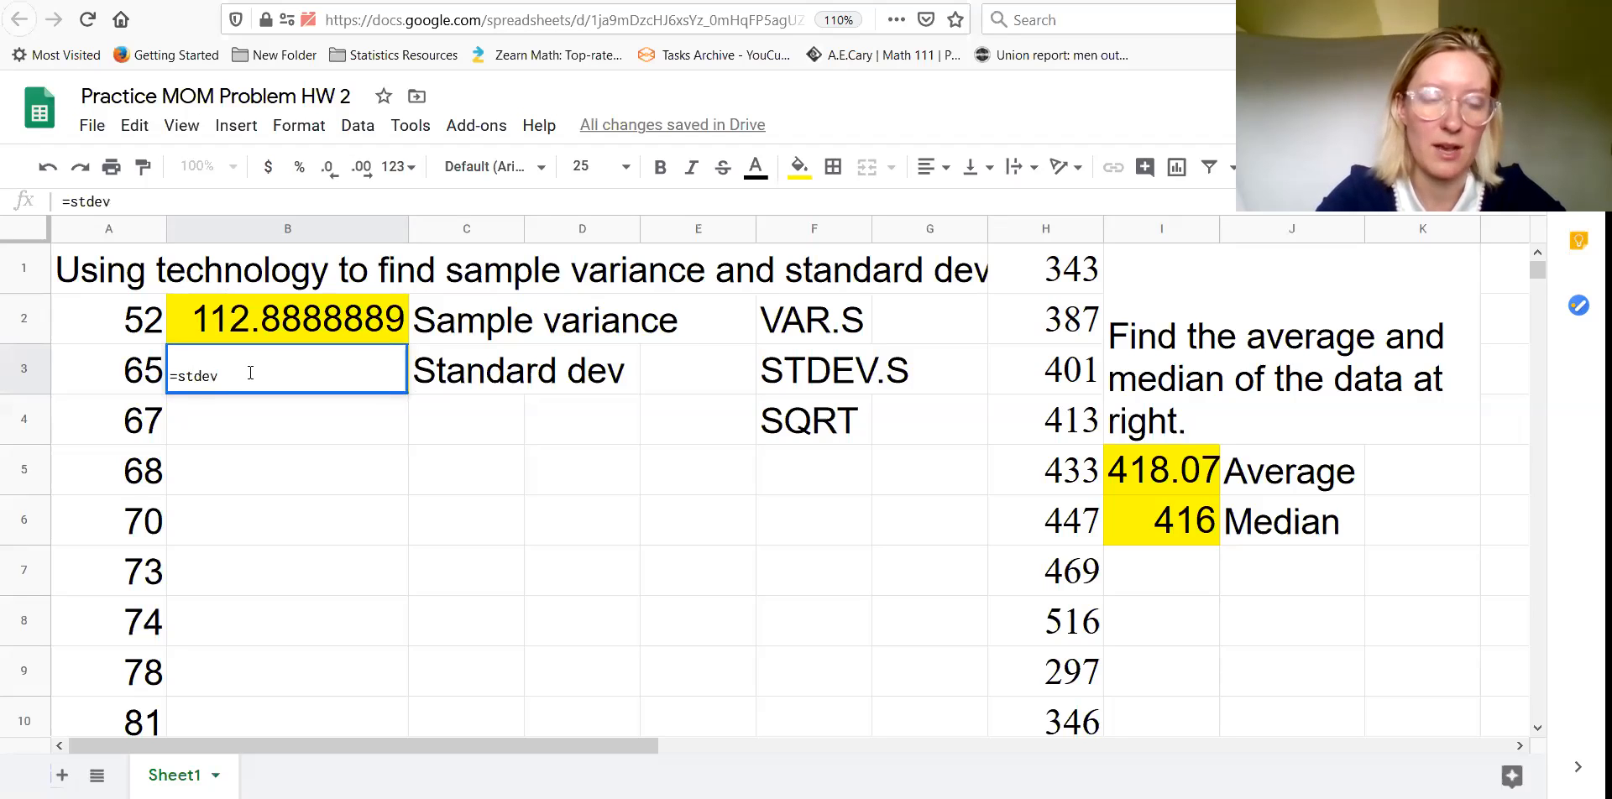
text(()
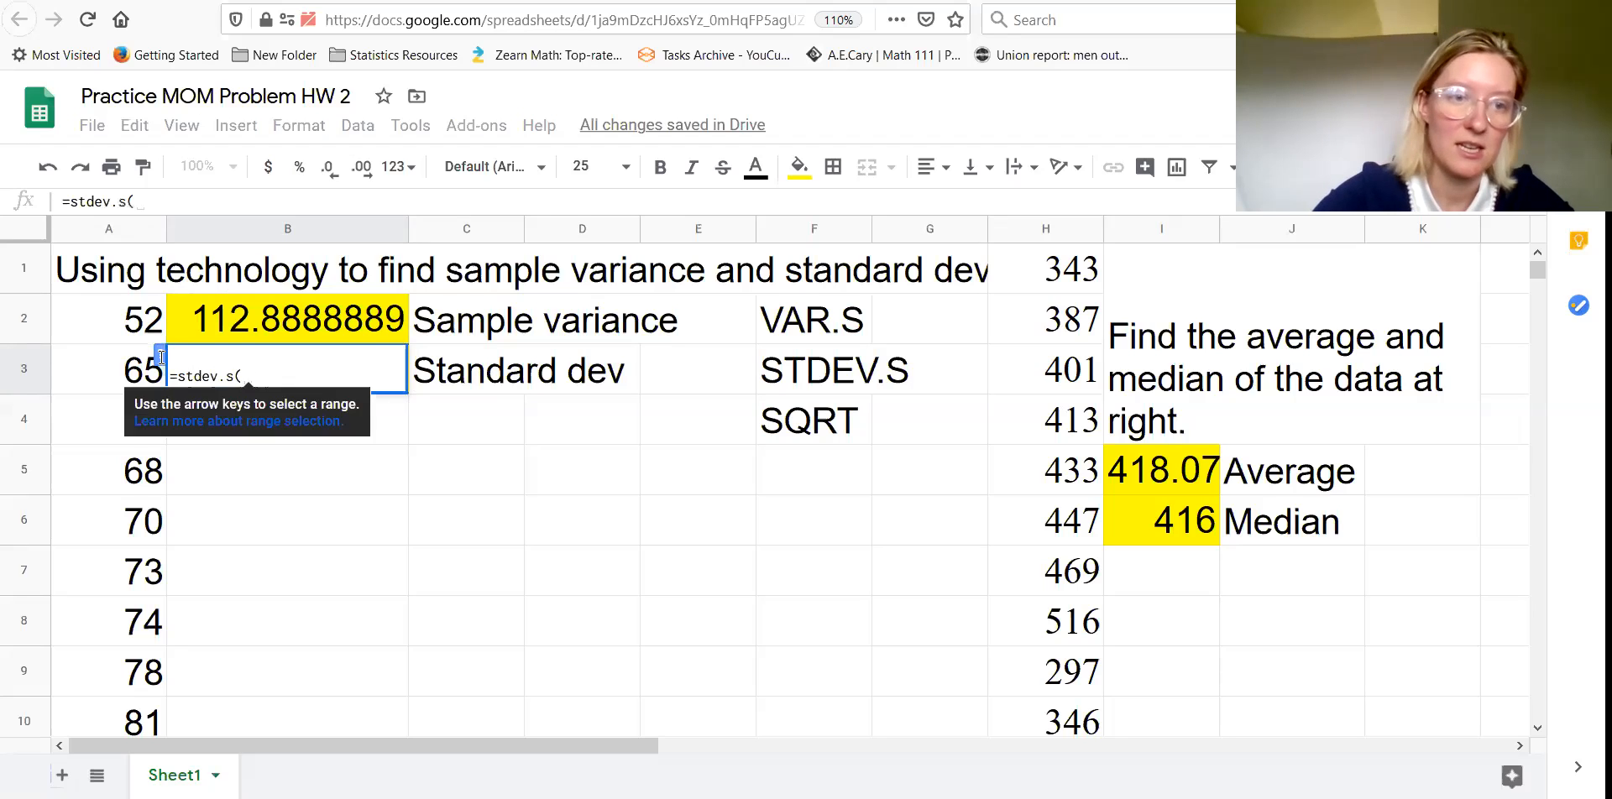
drag(108, 313, 109, 419)
drag(110, 621, 122, 381)
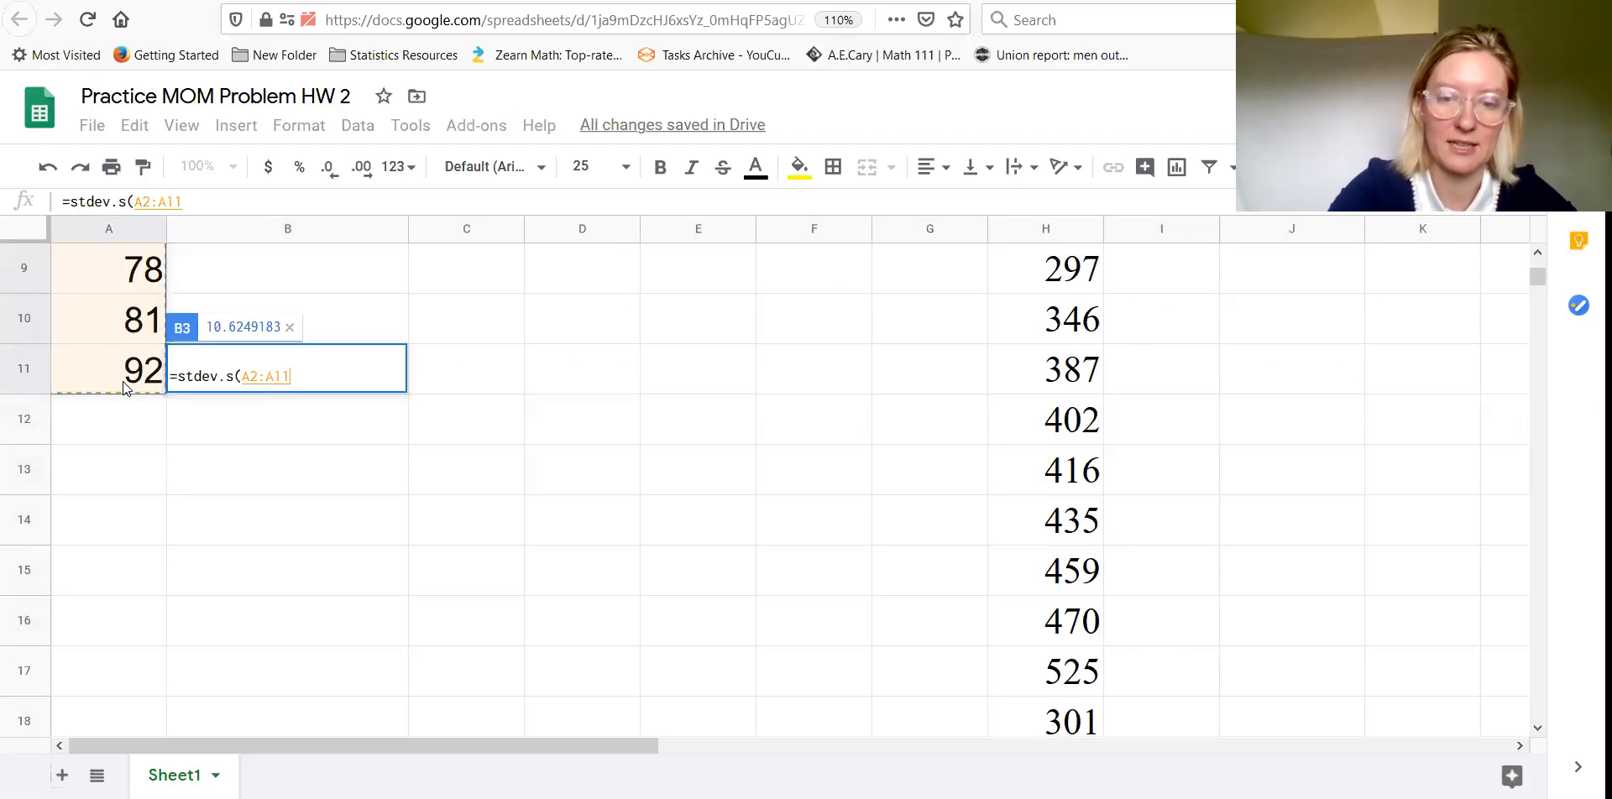
text())
key(Return)
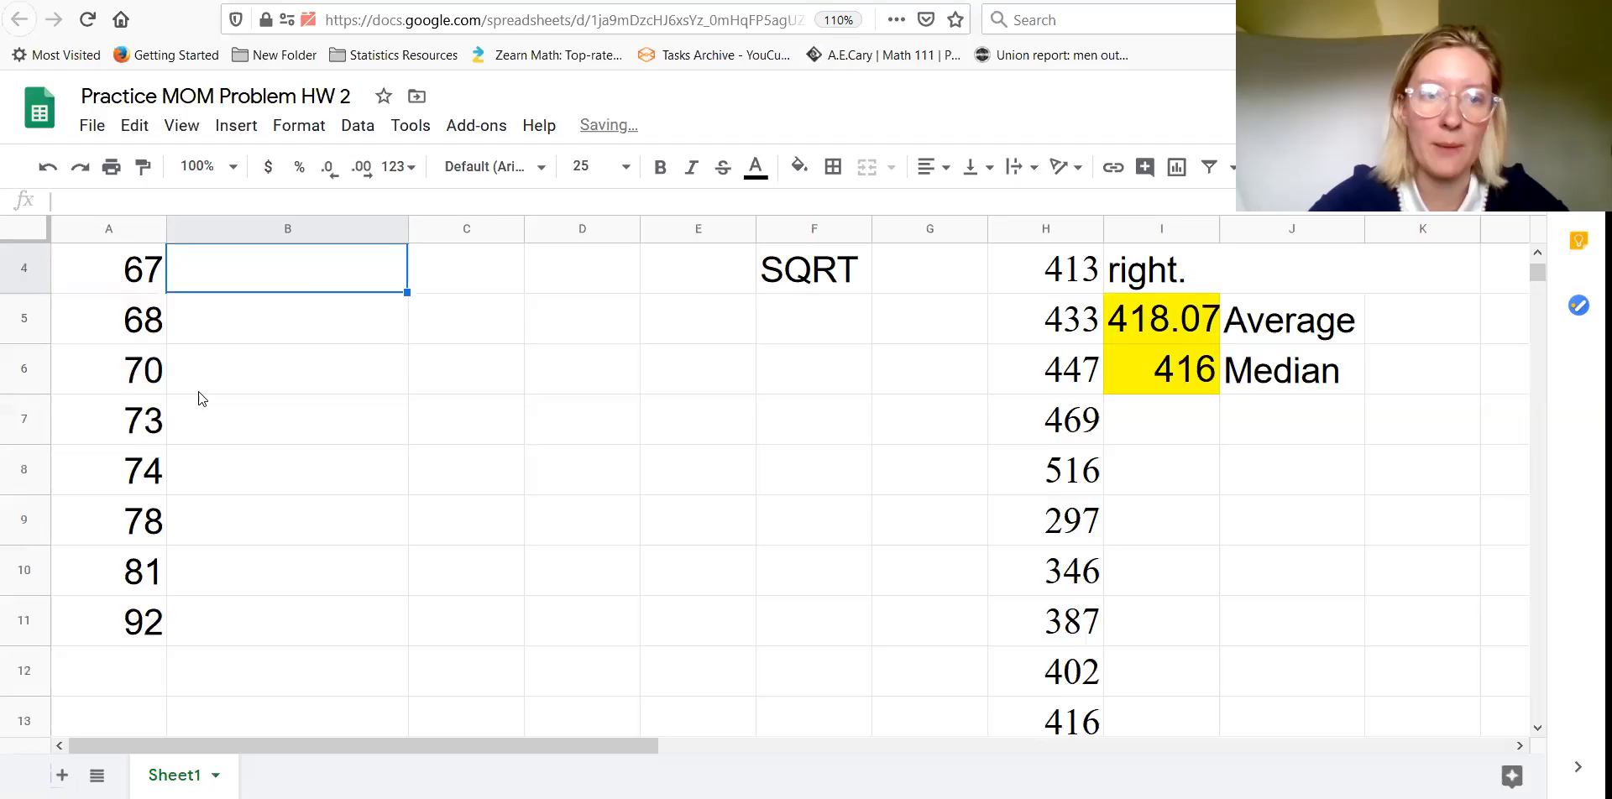
- Calculate the square root of the sample variance in cell B4 with the formula =sqrt(B2)
scroll(198, 391, up, 1)
scroll(198, 392, up, 1)
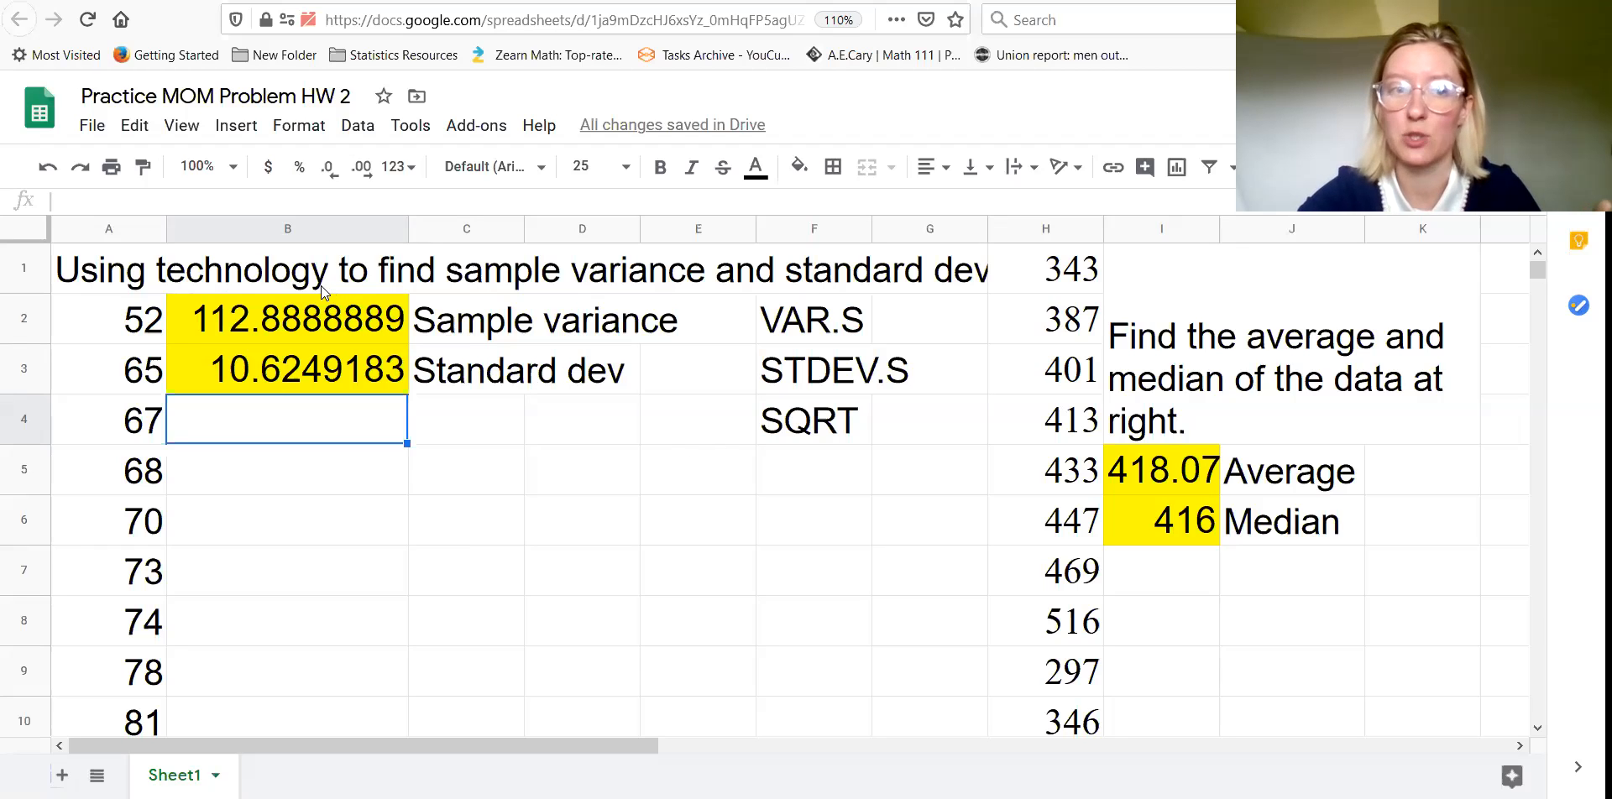
click(332, 321)
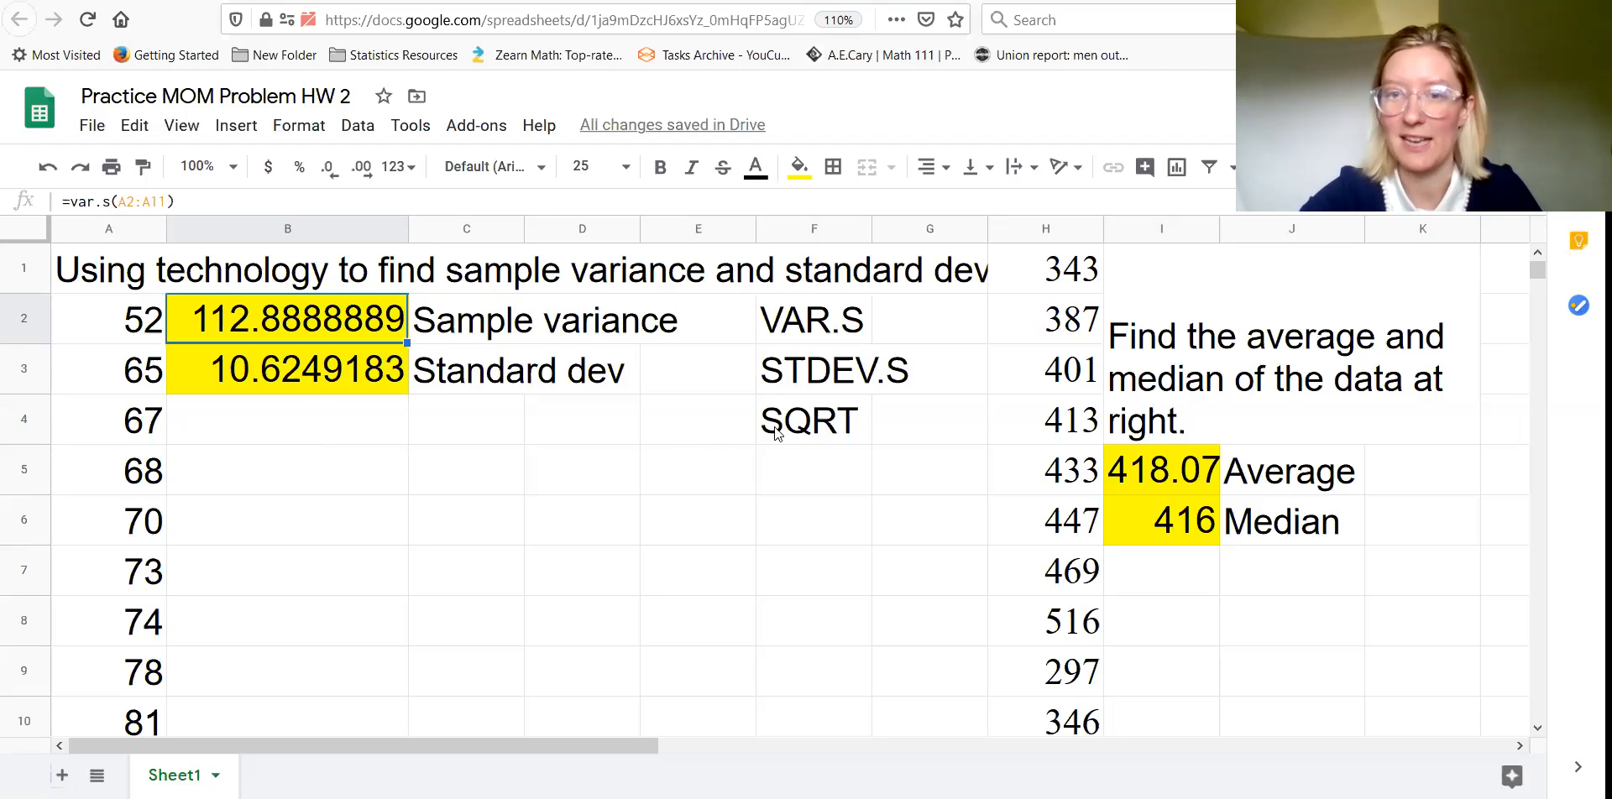
click(364, 426)
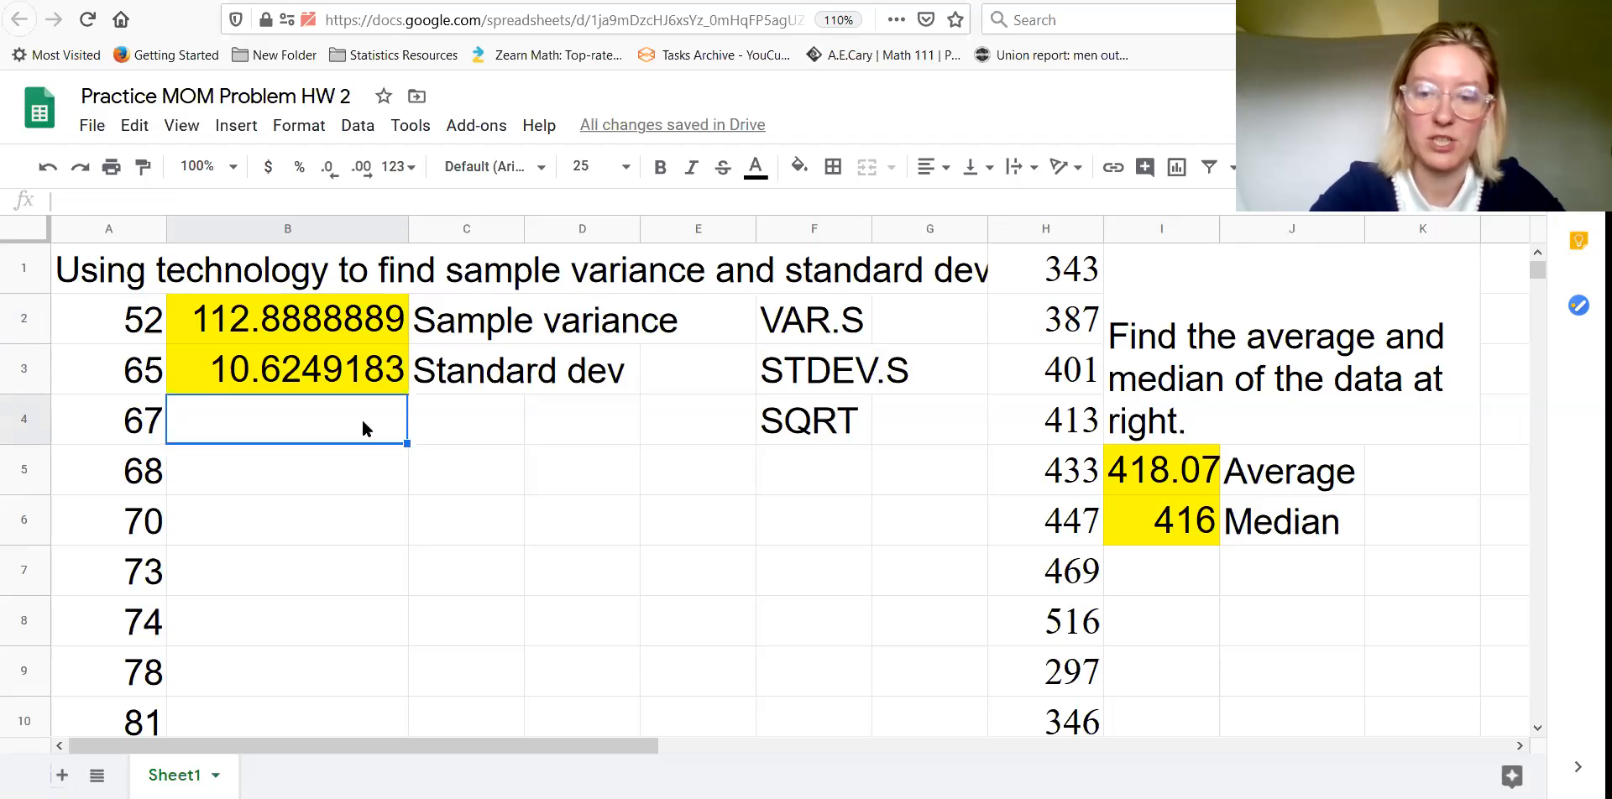
text(=)
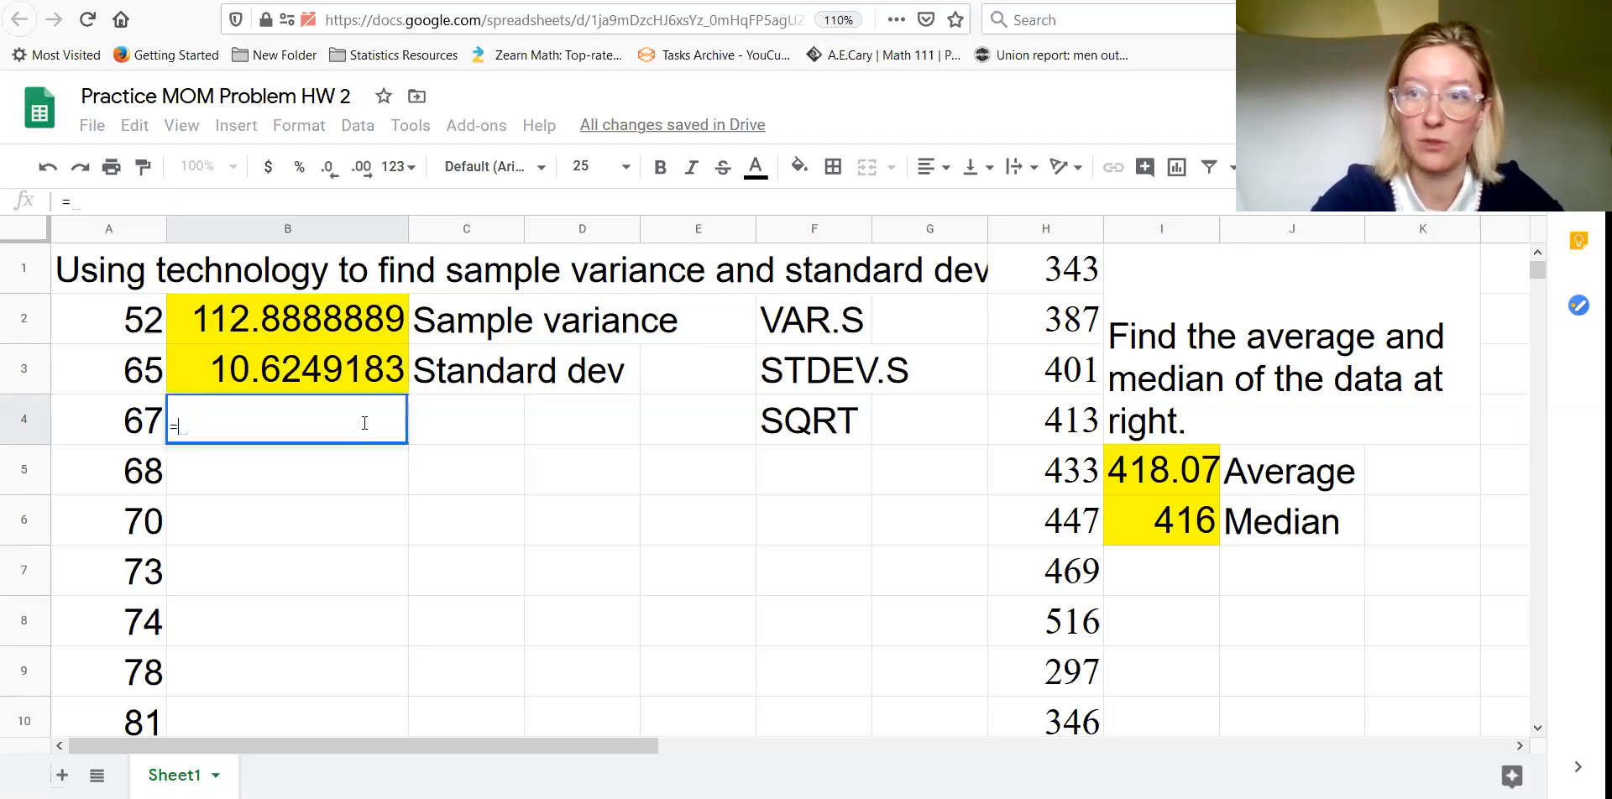
click(286, 311)
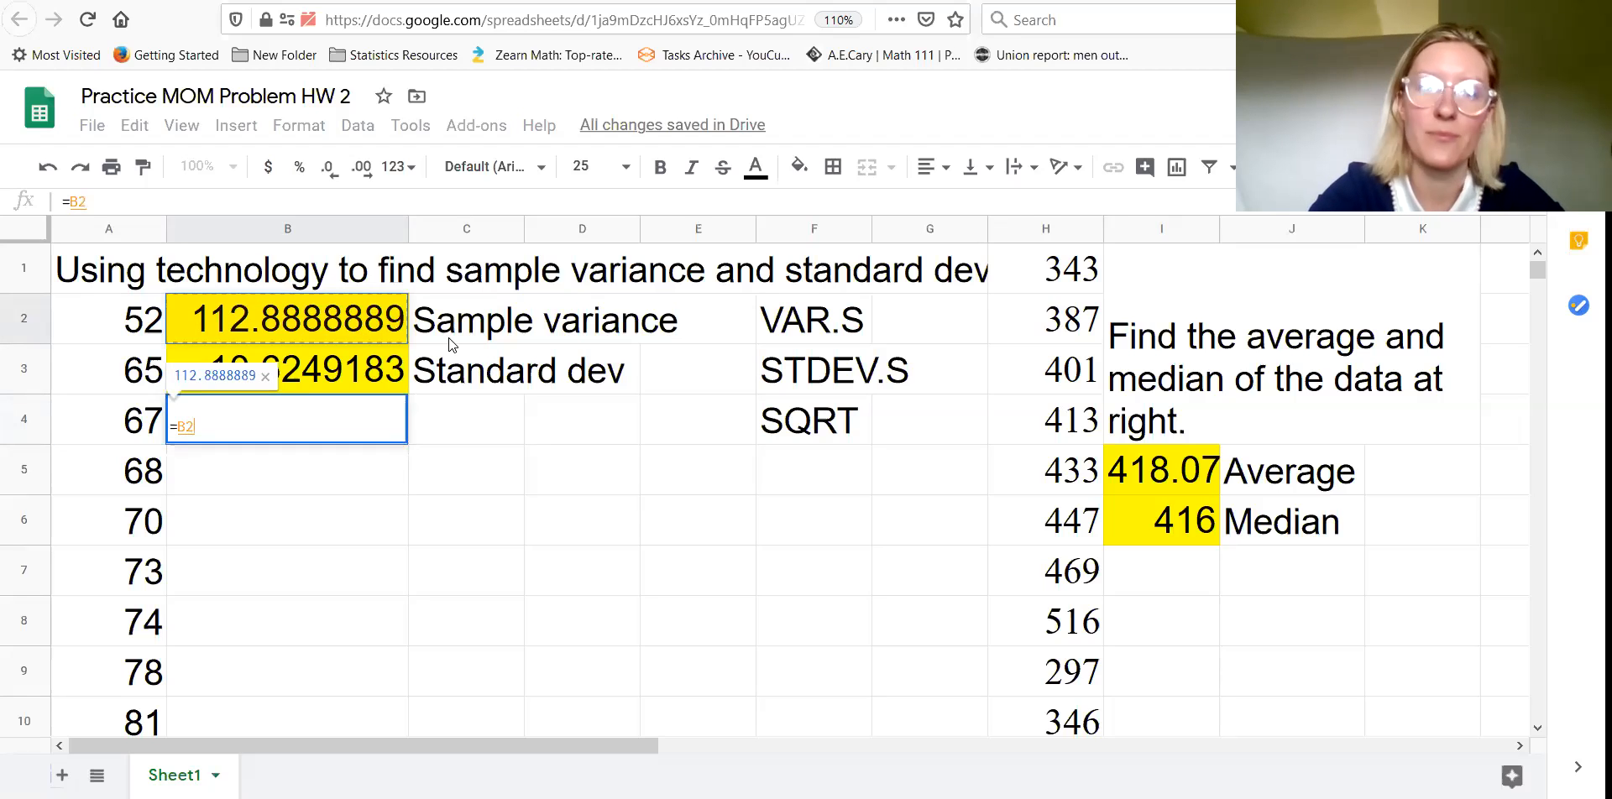
key(BackSpace)
key(BackSpace)
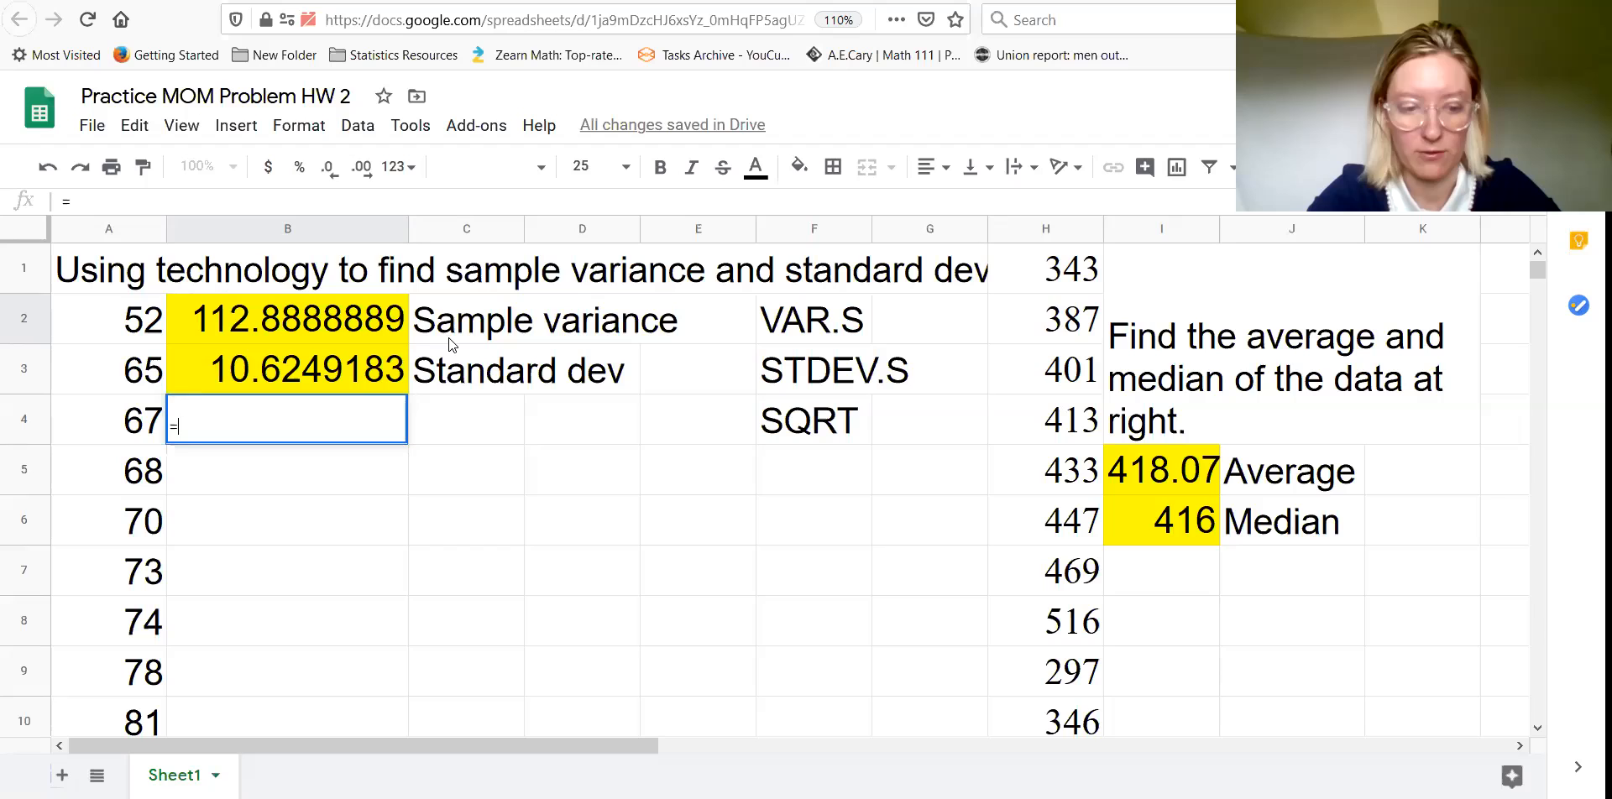
text(sqrt)
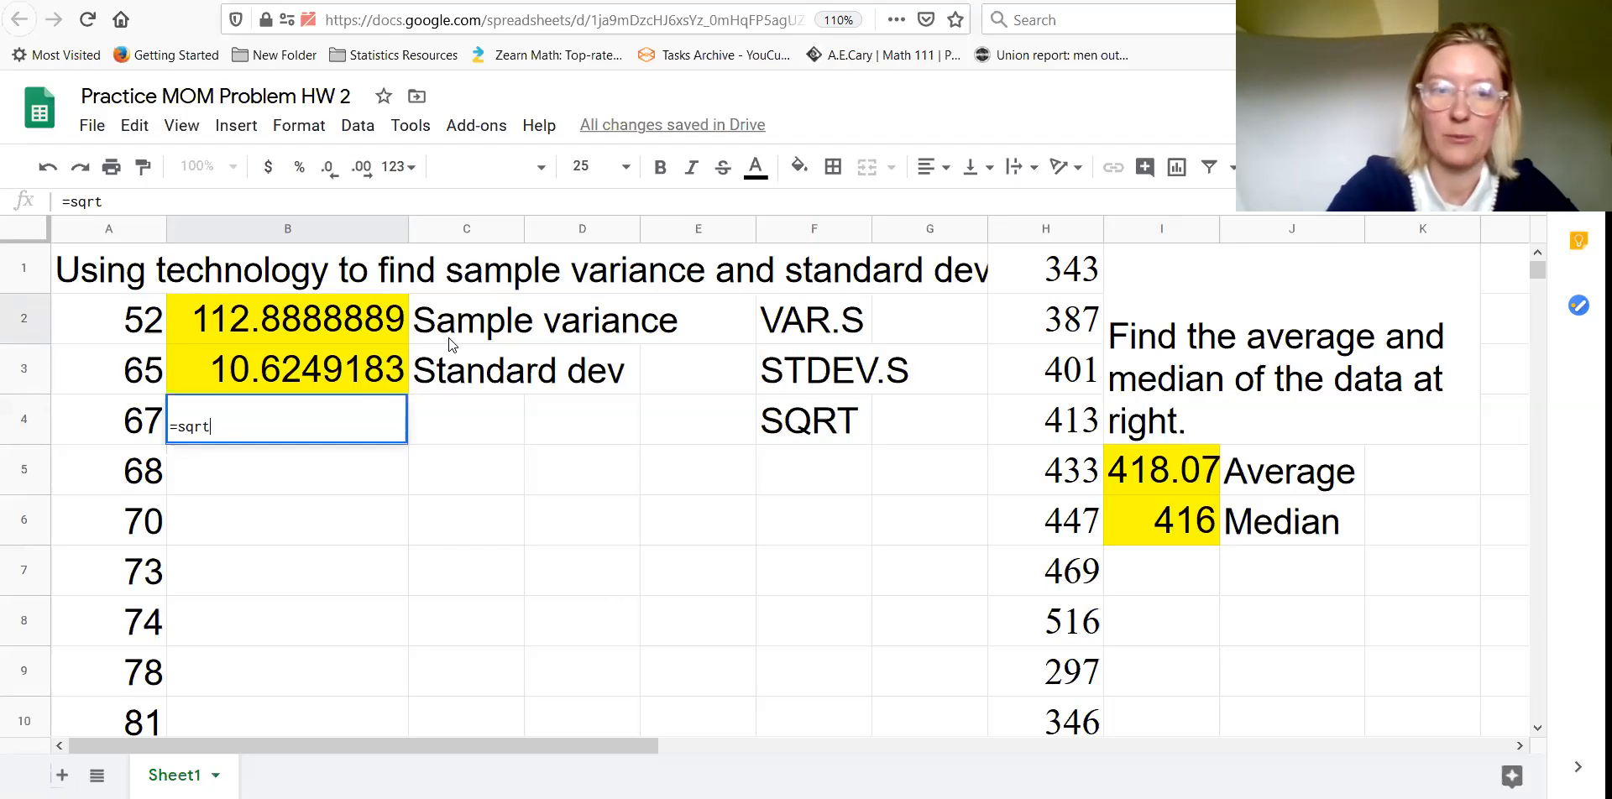
text(()
click(281, 327)
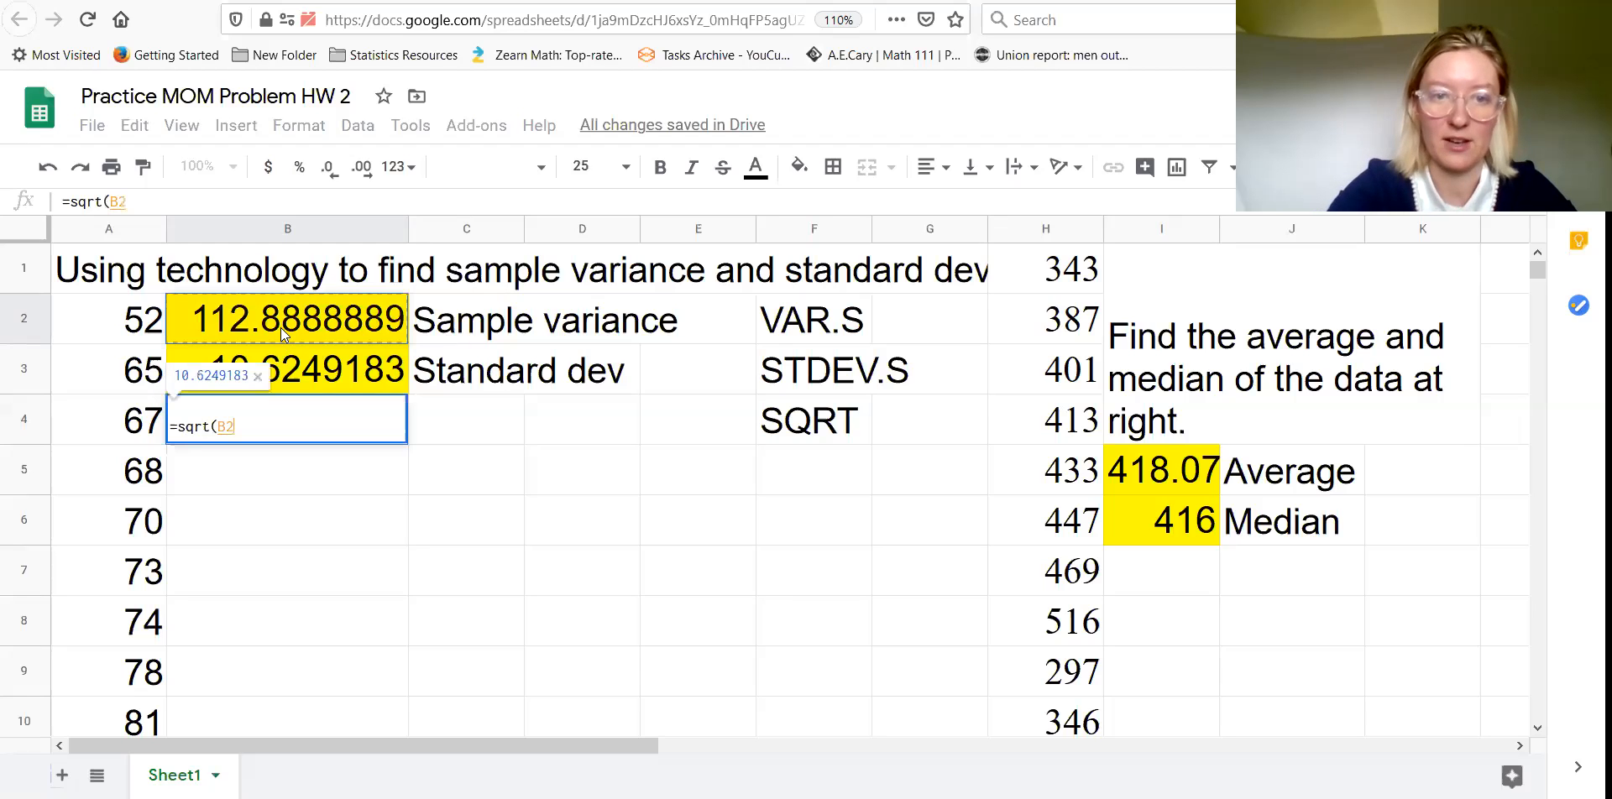
text())
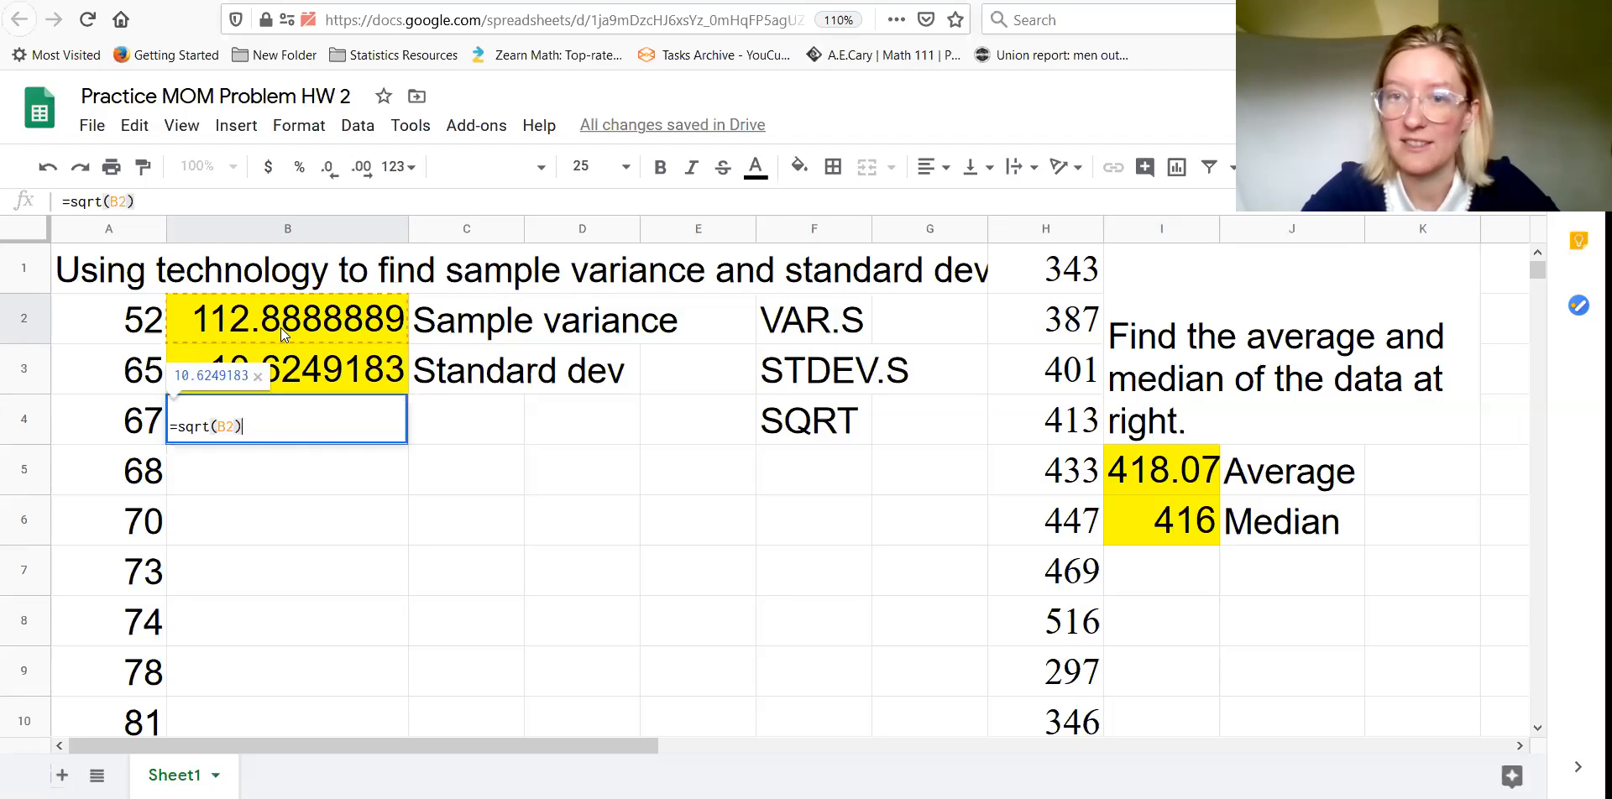
key(Return)
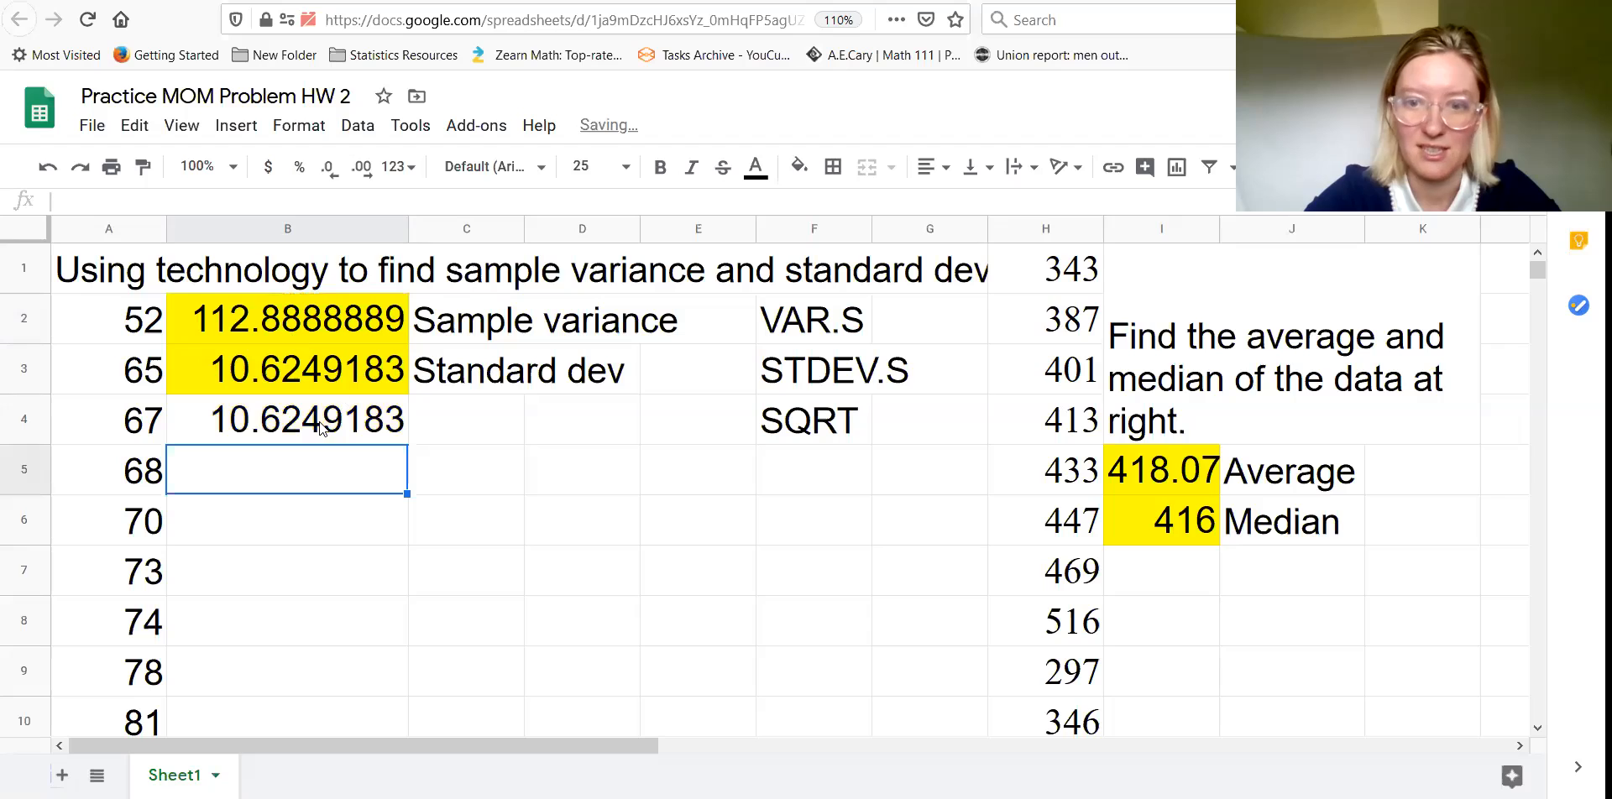